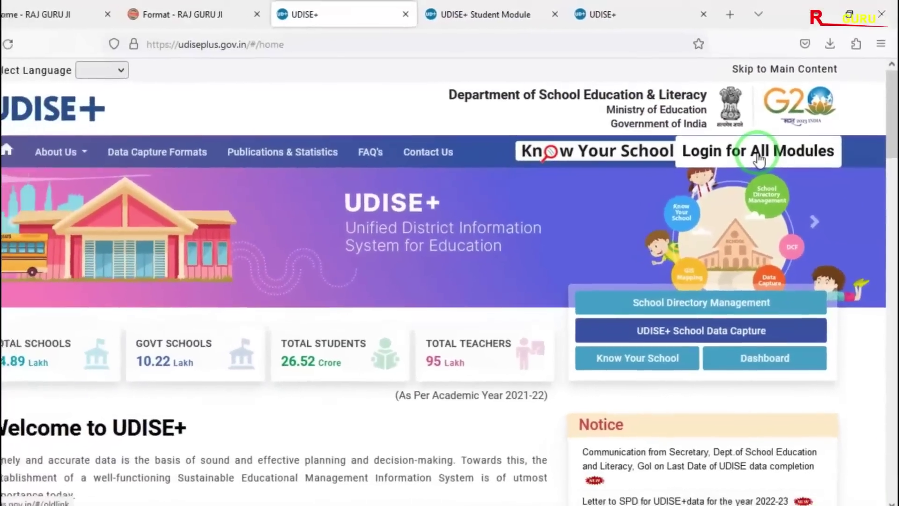
Step: Open the UDISE+ login page for all modules and review the AY 2022-23 login options
left_click(758, 159)
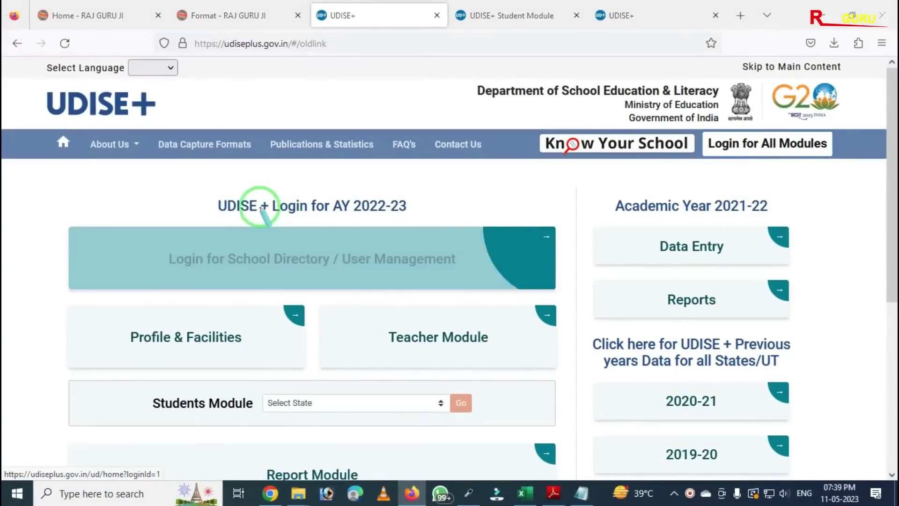
mouse_move(77, 174)
left_mouse_down()
mouse_move(243, 396)
mouse_move(553, 466)
left_mouse_up()
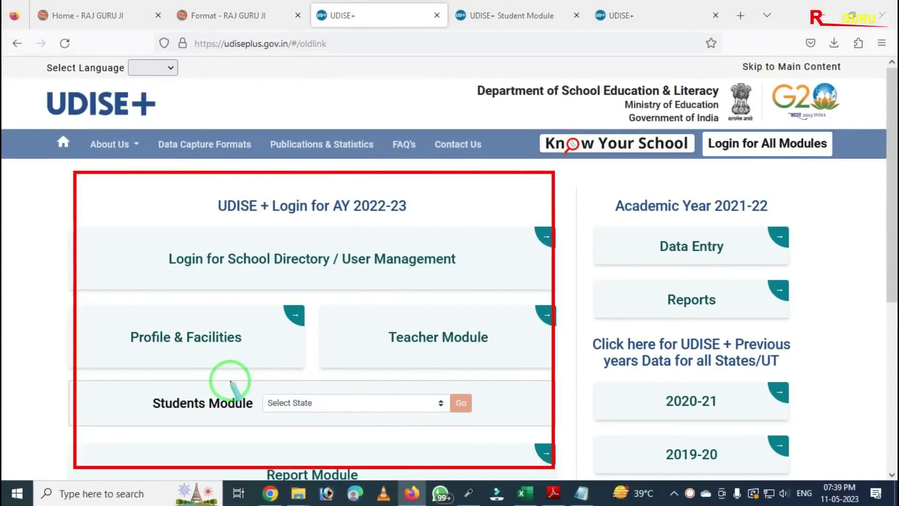
left_click_drag(231, 418, 492, 432)
key("Escape")
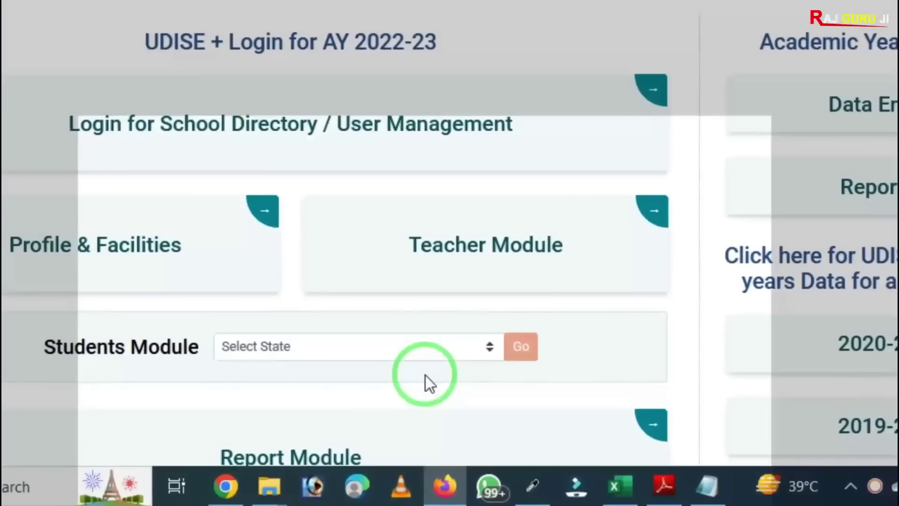
Step: Choose RAJASTHAN for the Students Module and open its SDMS sign-in page
left_click(387, 403)
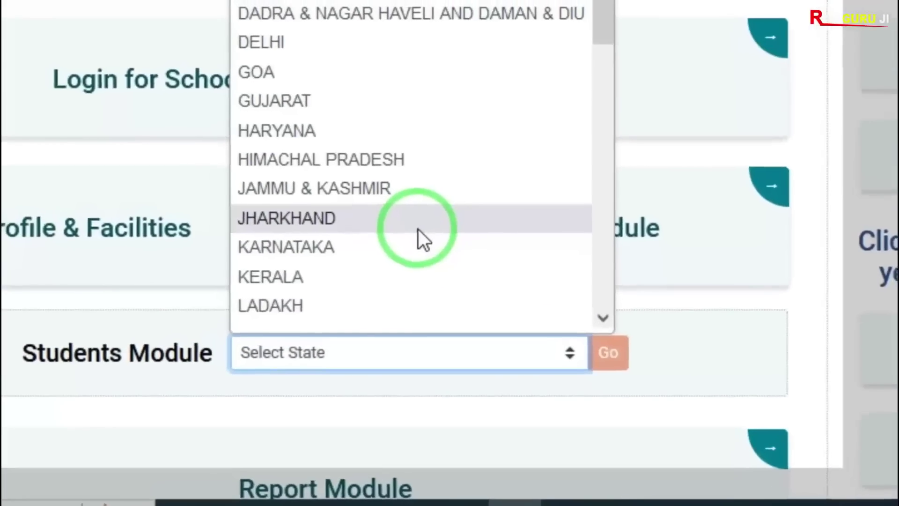
scroll(420, 225, "down", 4)
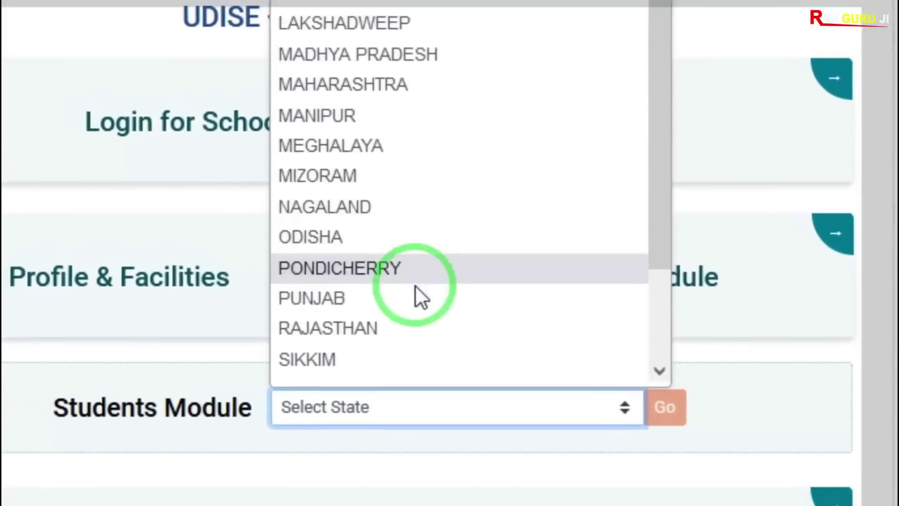
left_click(375, 314)
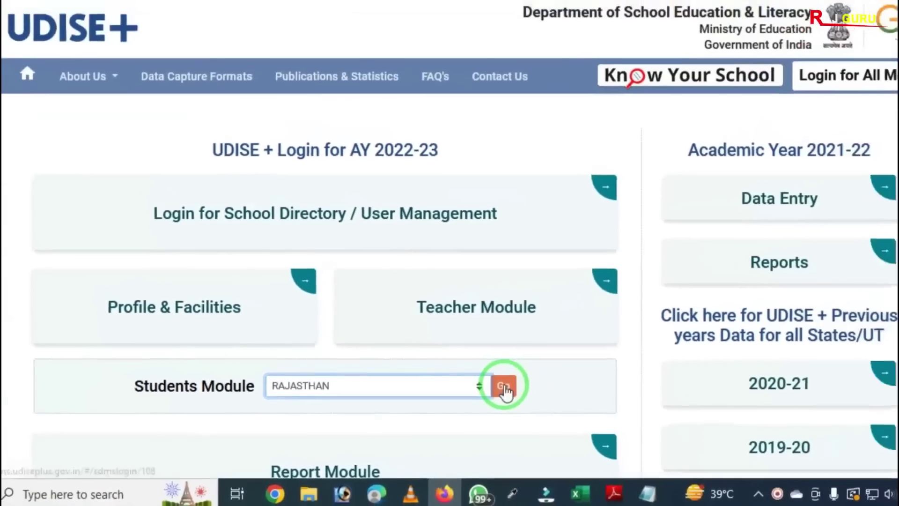
left_click(503, 387)
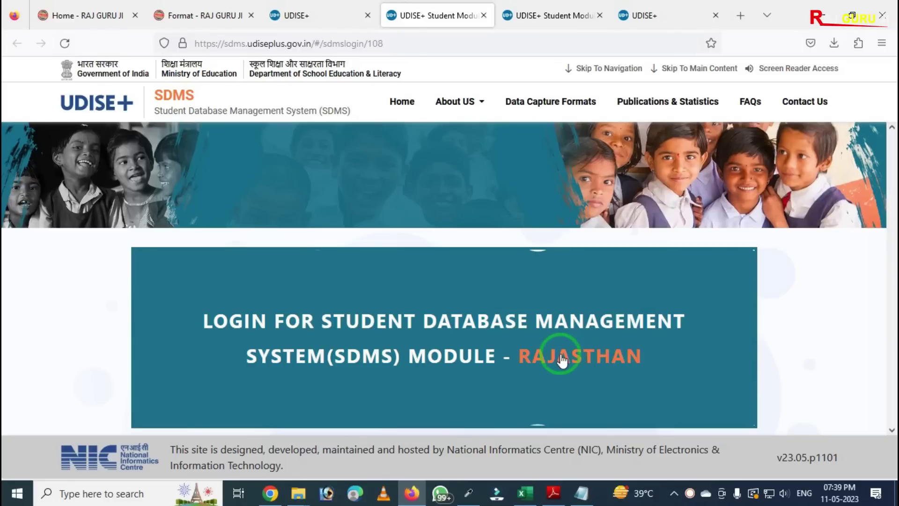
left_click(555, 358)
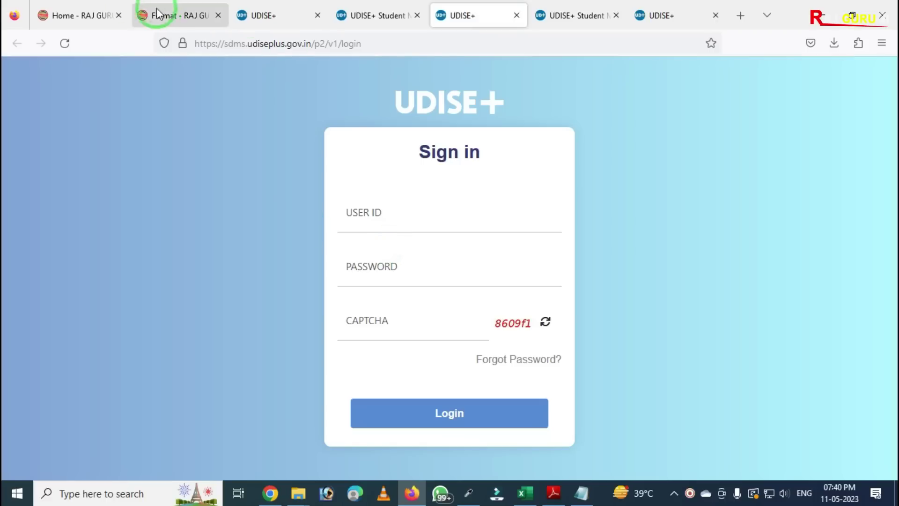
Step: Look through the RAJ GURU JI home page for the UDISE+ 22-23 login links near its footer
left_click(86, 15)
scroll(214, 91, "down", 5)
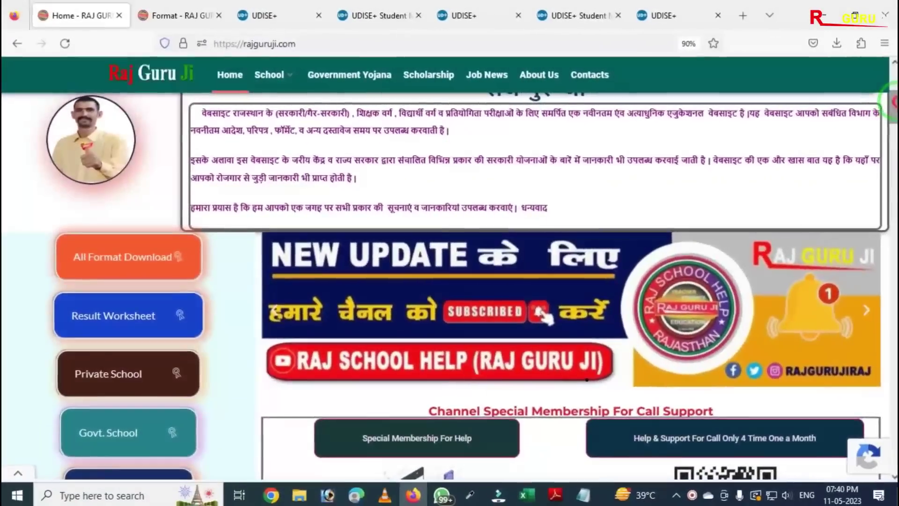
scroll(449, 281, "down", 15)
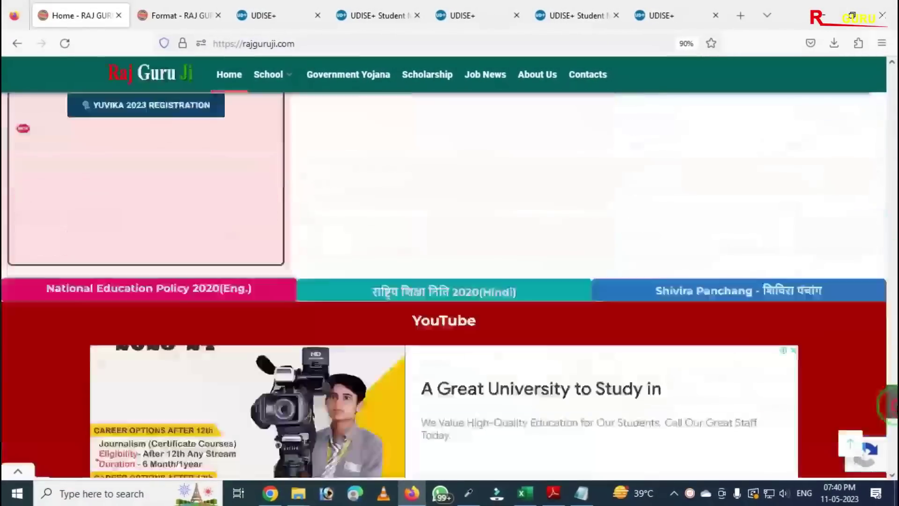
scroll(779, 449, "down", 10)
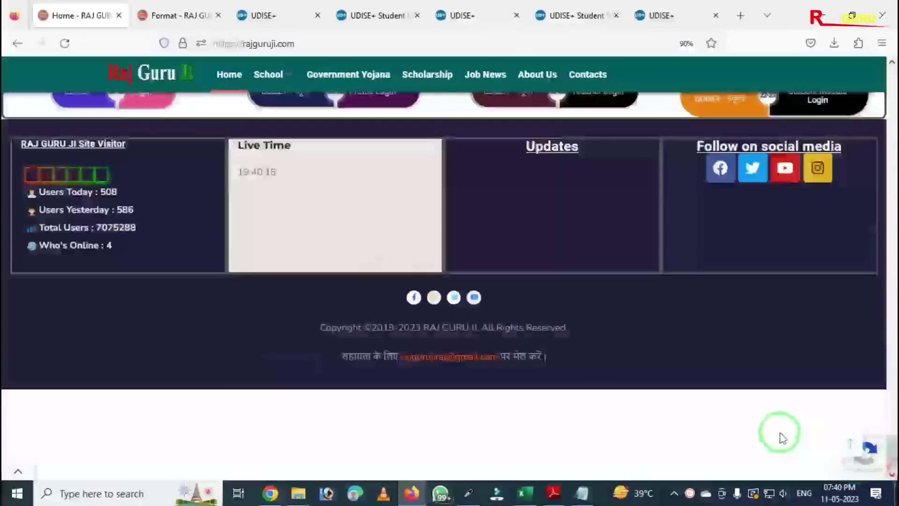
scroll(796, 312, "up", 3)
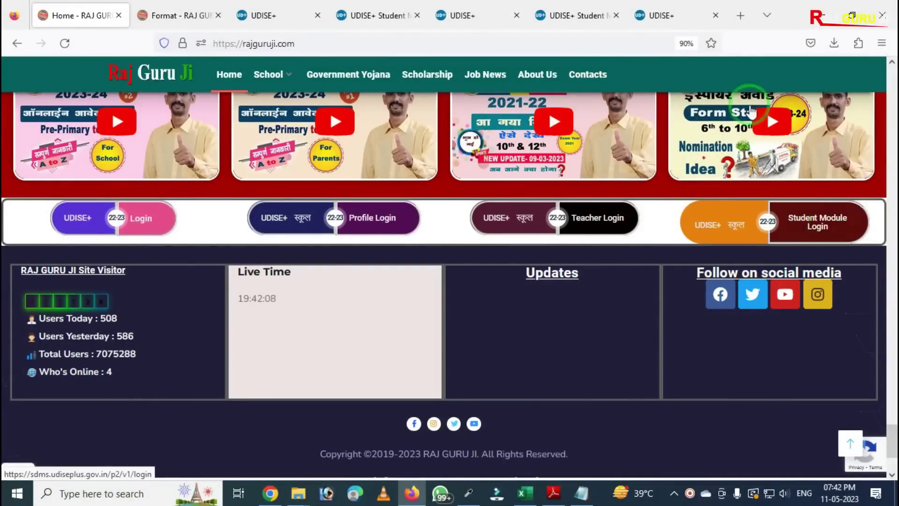
Step: Sign in on the SDMS login page with the school's user ID, the account password and the captcha
left_click(672, 16)
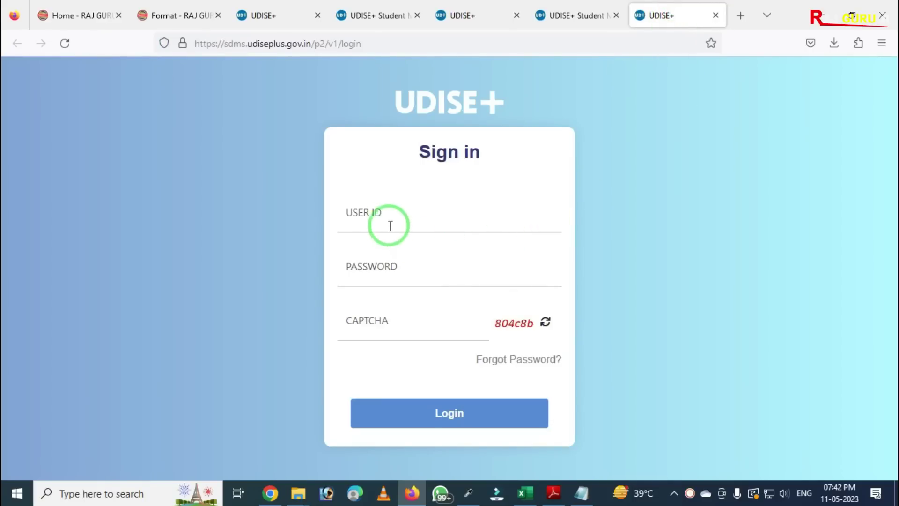
mouse_move(281, 188)
left_mouse_down()
mouse_move(457, 269)
mouse_move(540, 250)
left_mouse_up()
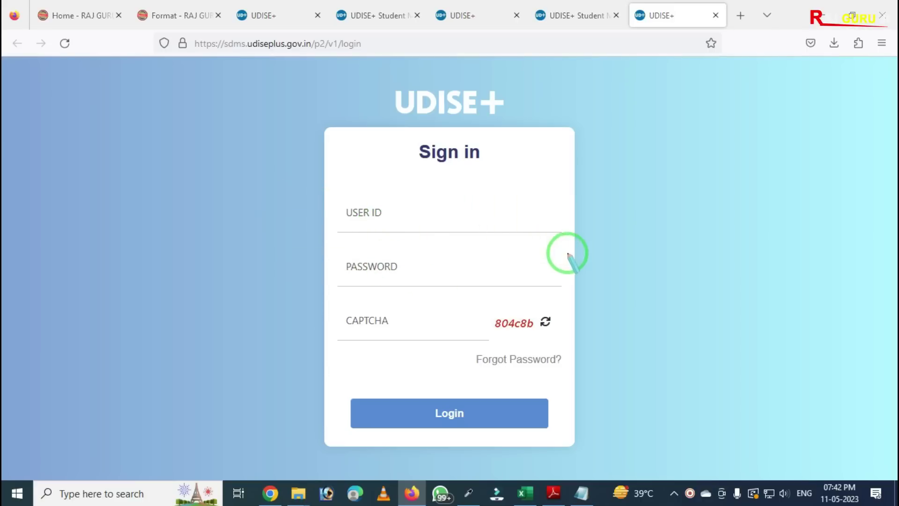
left_click(393, 228)
key("ctrl+v")
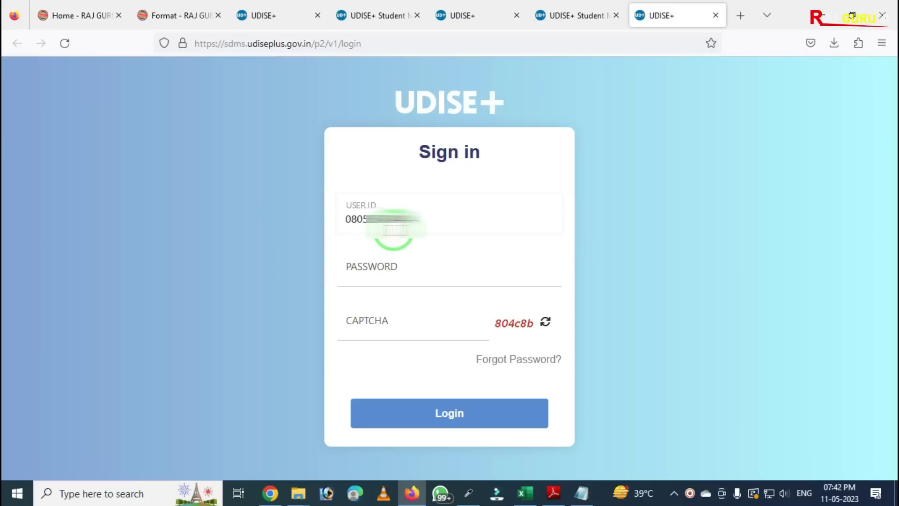
left_click(379, 280)
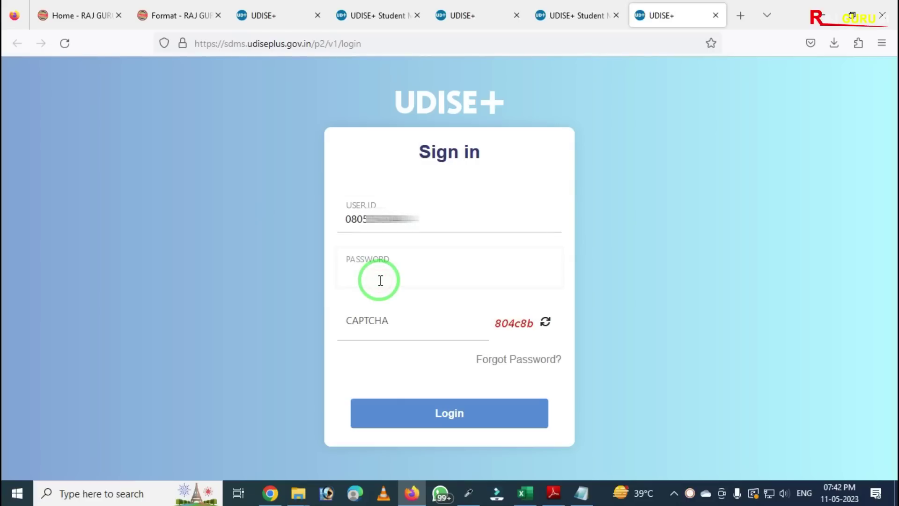
type("••")
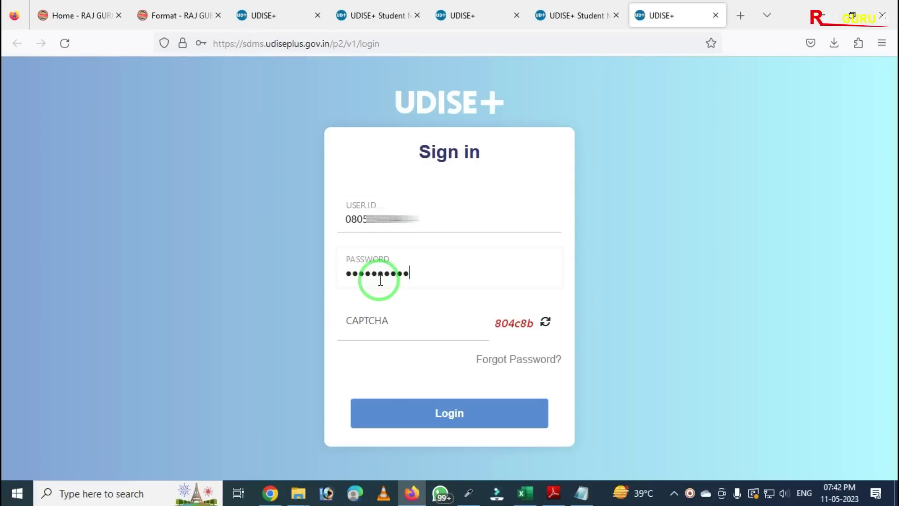
key("Tab")
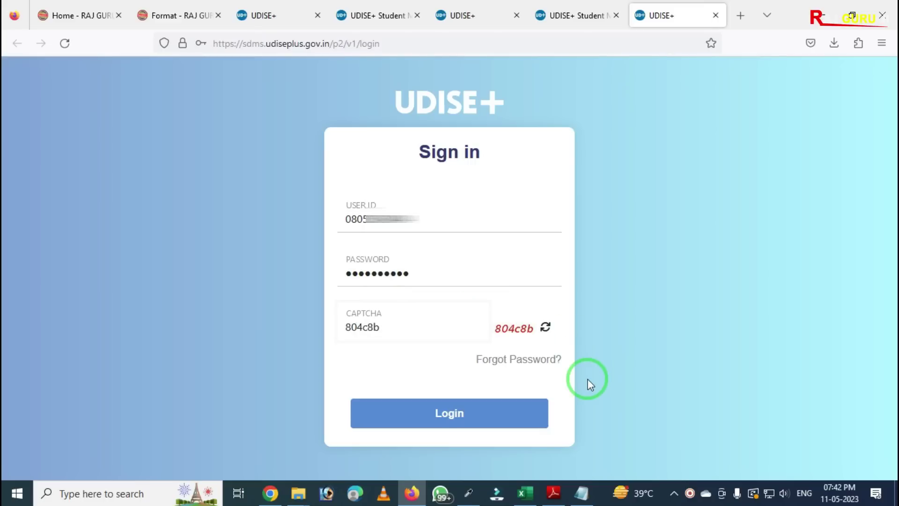
left_click(453, 422)
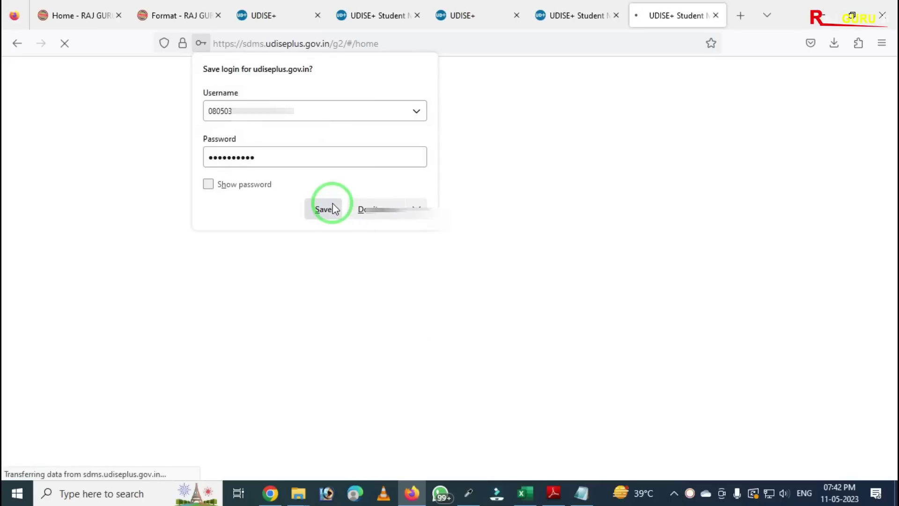
Step: Save the login in the browser and dismiss the School Information summary
left_click(330, 207)
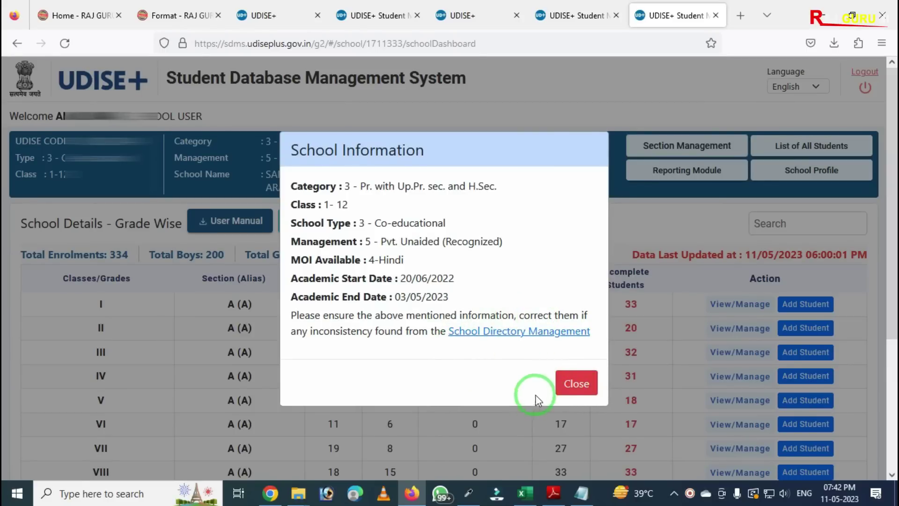
left_click(561, 392)
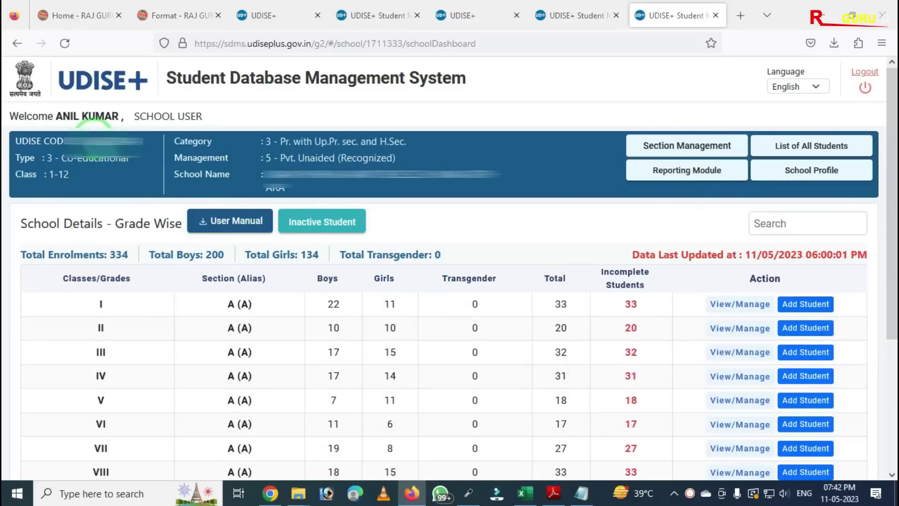
Step: Examine the school dashboard, including the grade-wise student table, the User Manual option and the section, student list, reporting and profile links
mouse_move(3, 24)
left_mouse_down()
mouse_move(464, 498)
mouse_move(896, 502)
left_mouse_up()
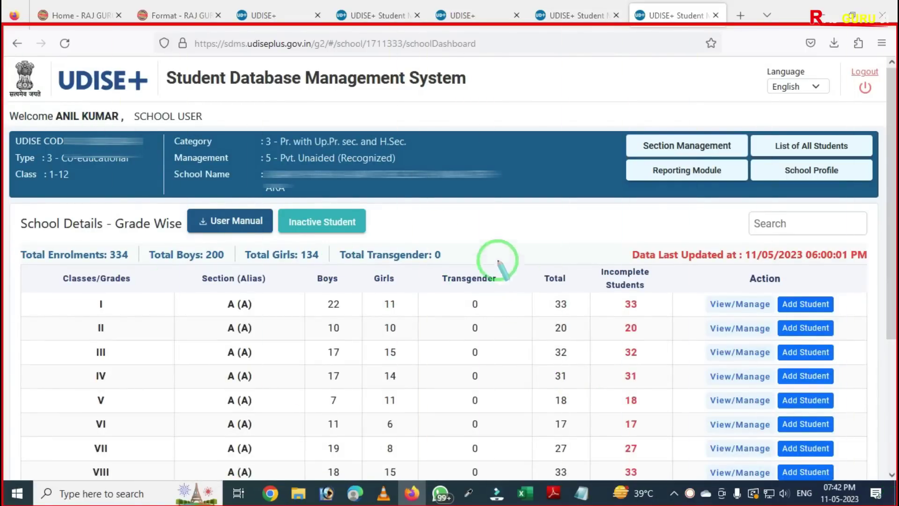
mouse_move(156, 60)
left_mouse_down()
mouse_move(301, 97)
mouse_move(506, 98)
left_mouse_up()
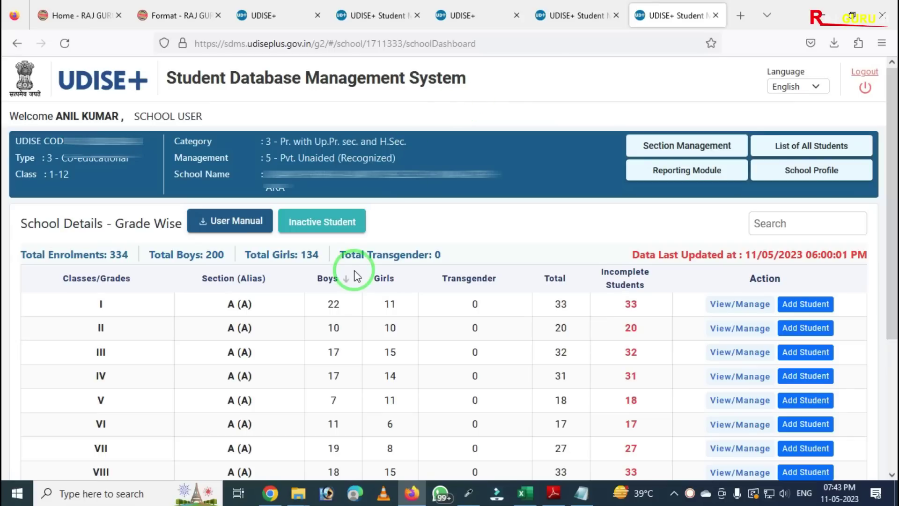
scroll(355, 274, "down", 3)
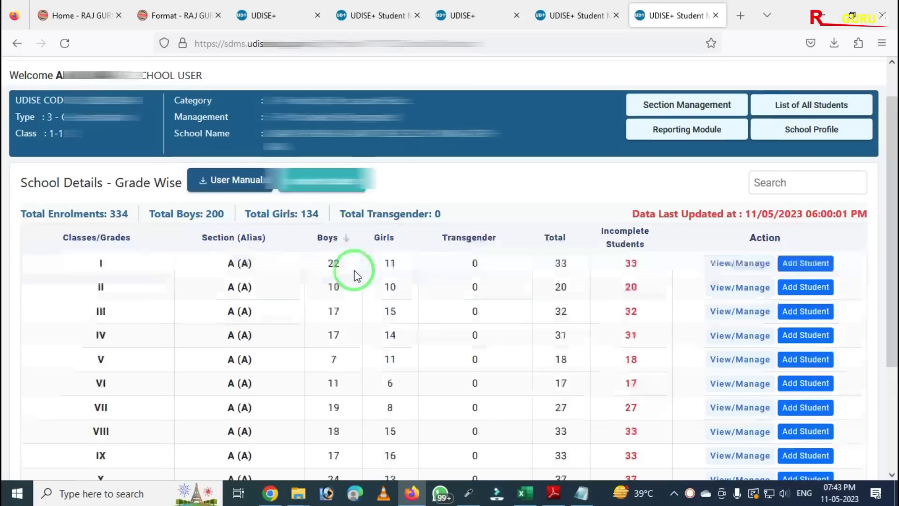
scroll(305, 287, "down", 3)
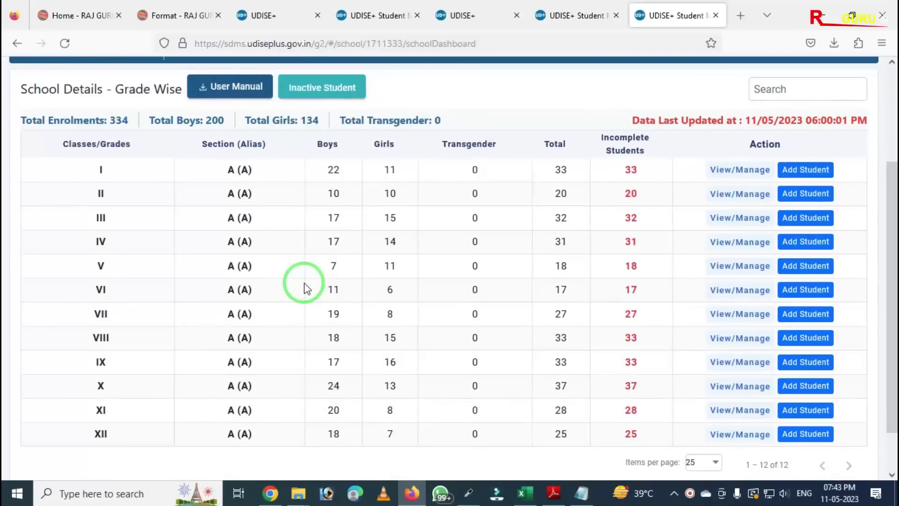
mouse_move(9, 114)
left_mouse_down()
mouse_move(10, 153)
mouse_move(396, 379)
mouse_move(719, 503)
mouse_move(895, 504)
left_mouse_up()
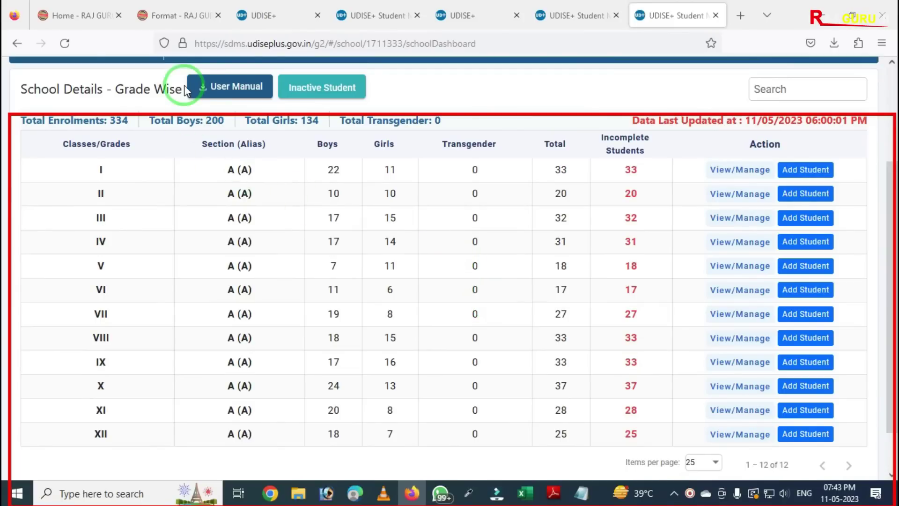
mouse_move(177, 62)
left_mouse_down()
mouse_move(213, 120)
mouse_move(291, 132)
left_mouse_up()
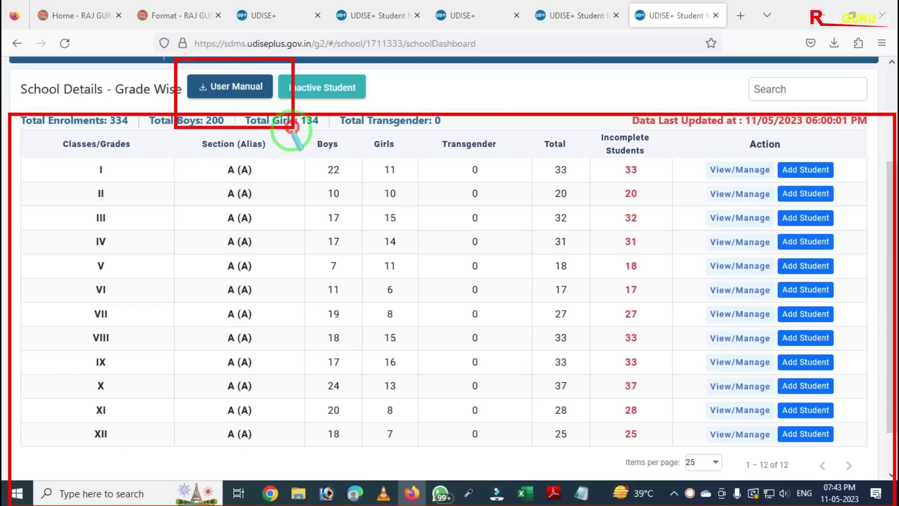
right_click(288, 133)
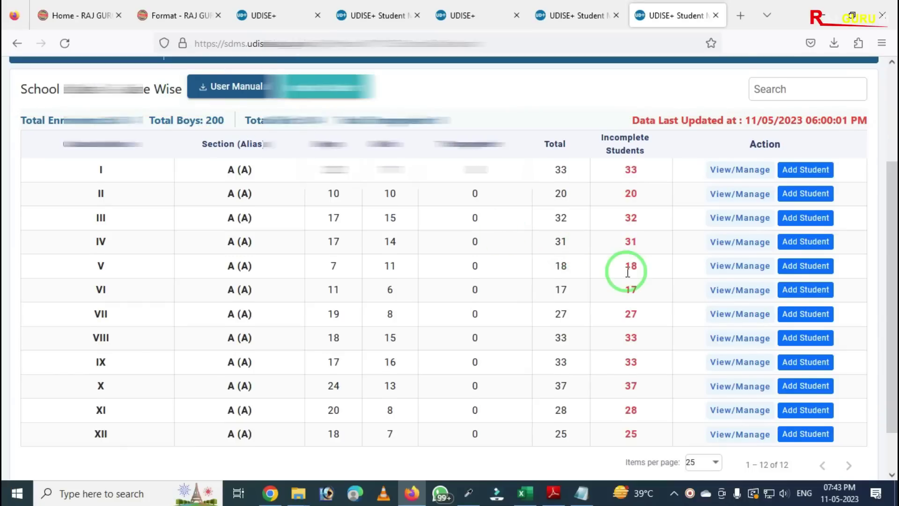
scroll(627, 264, "up", 3)
mouse_move(579, 117)
left_mouse_down()
mouse_move(581, 193)
mouse_move(726, 223)
mouse_move(886, 224)
left_mouse_up()
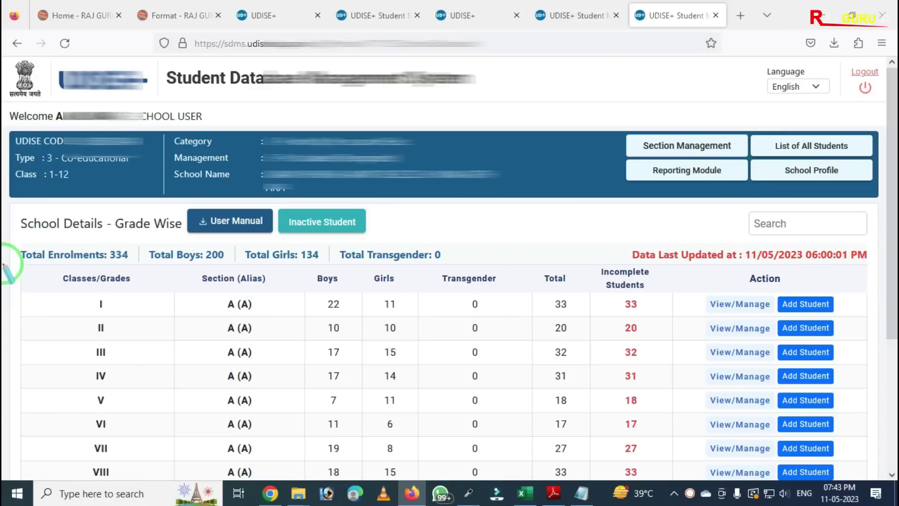
left_click_drag(12, 191, 481, 500)
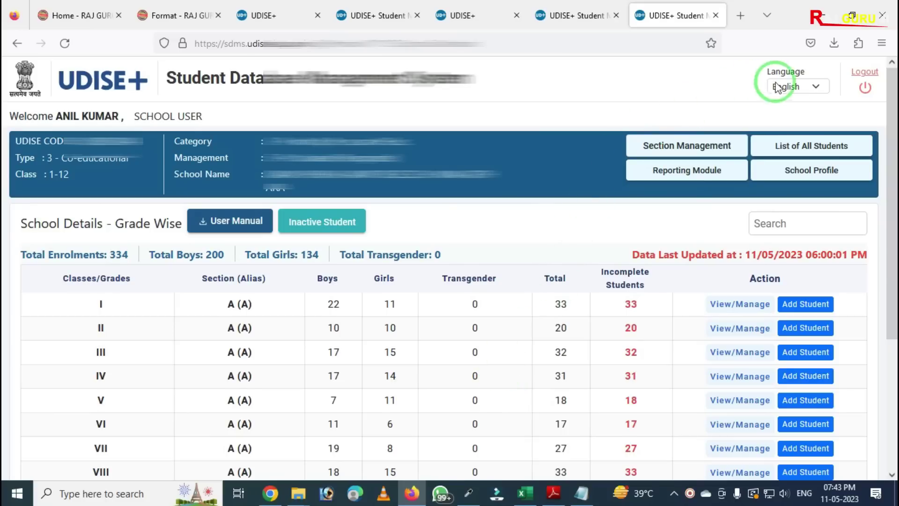
Step: Switch the dashboard language to Hindi and back to English
left_click(794, 86)
left_click(779, 122)
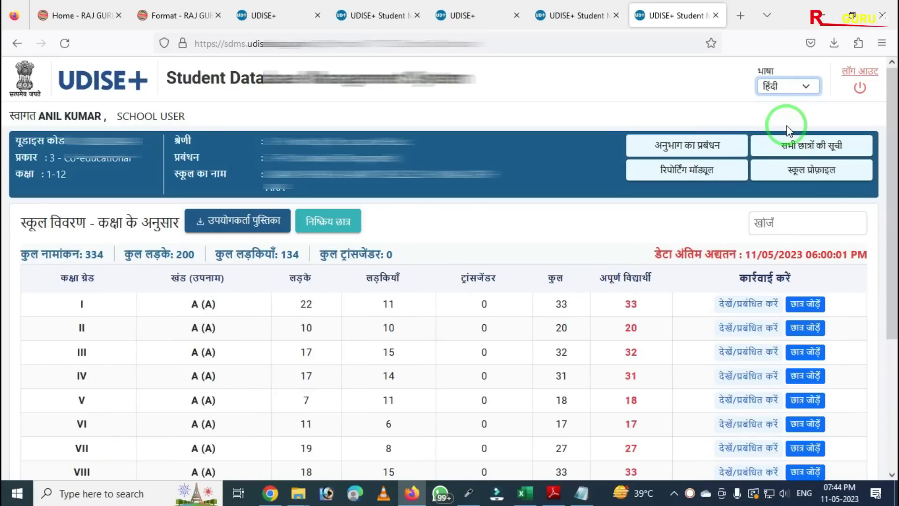
left_click(810, 86)
left_click(783, 101)
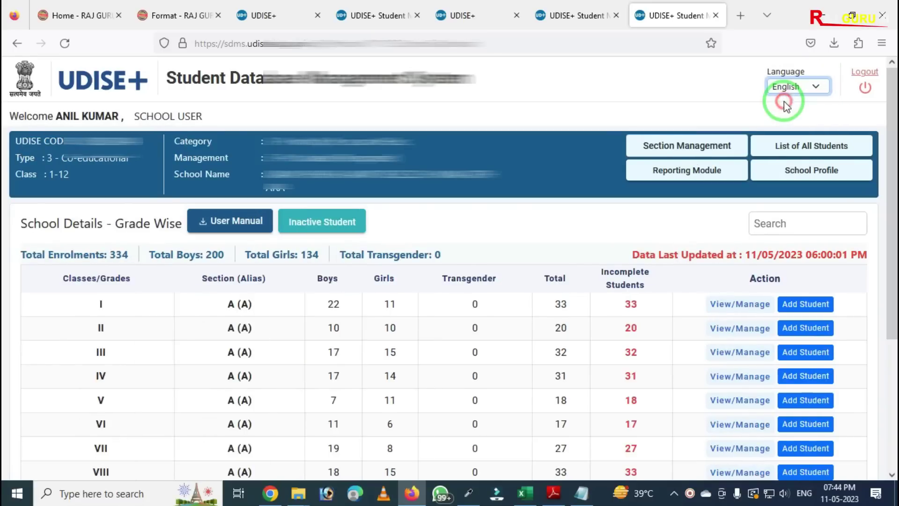
Step: Review the grade-wise table's column headings, class I row and Total column
scroll(655, 229, "down", 3)
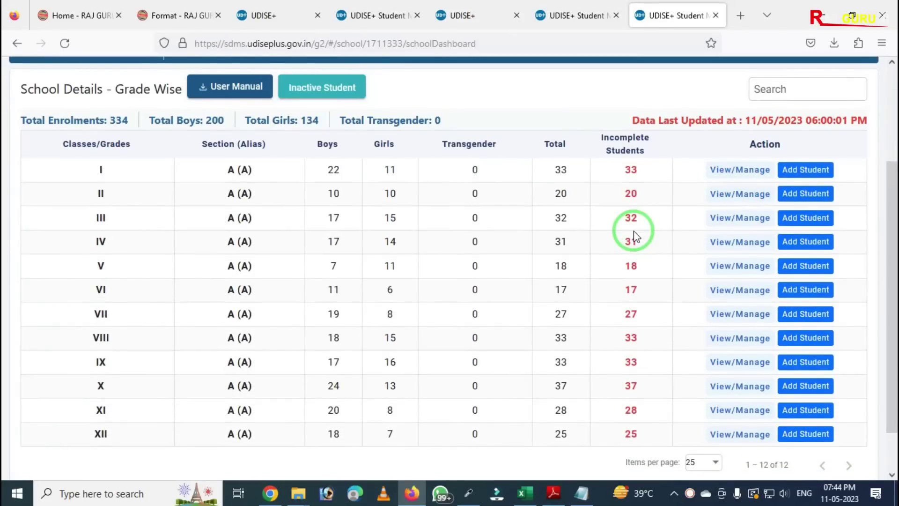
mouse_move(70, 135)
left_mouse_down()
mouse_move(235, 193)
mouse_move(358, 201)
mouse_move(642, 178)
mouse_move(702, 197)
left_mouse_up()
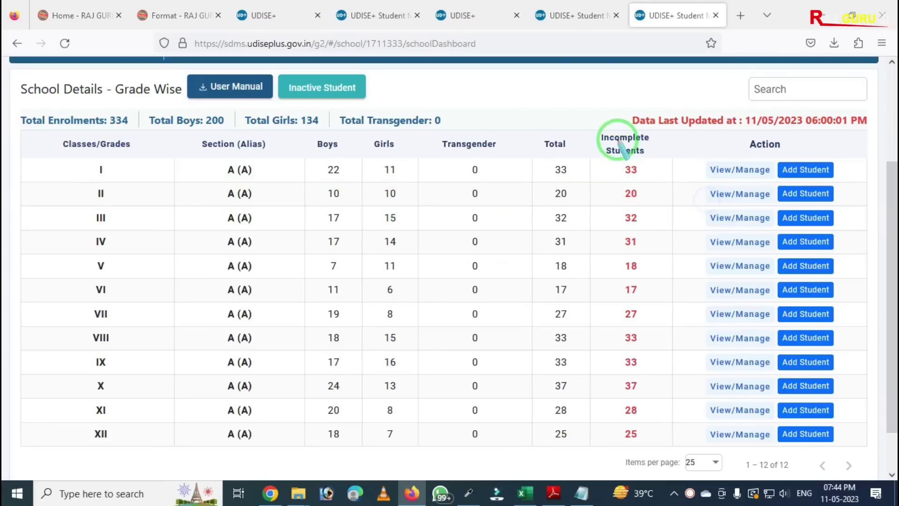
left_click_drag(524, 104, 527, 275)
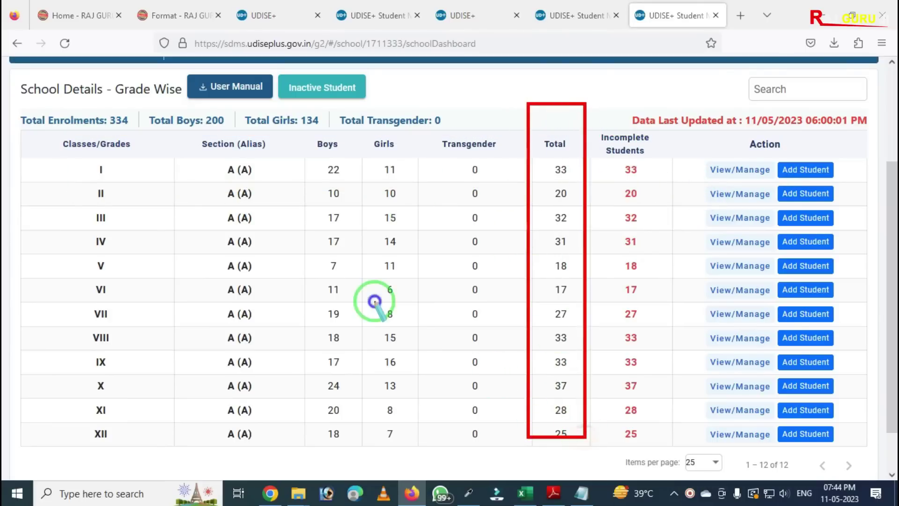
Step: Examine the Incomplete Students column of the grade-wise table alongside the class totals
left_click_drag(282, 114, 392, 205)
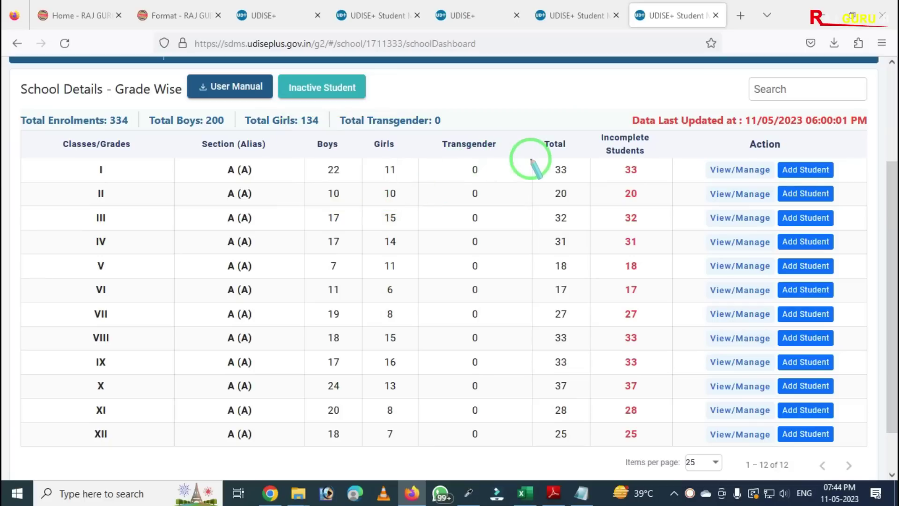
mouse_move(583, 128)
left_mouse_down()
mouse_move(638, 341)
mouse_move(692, 461)
left_mouse_up()
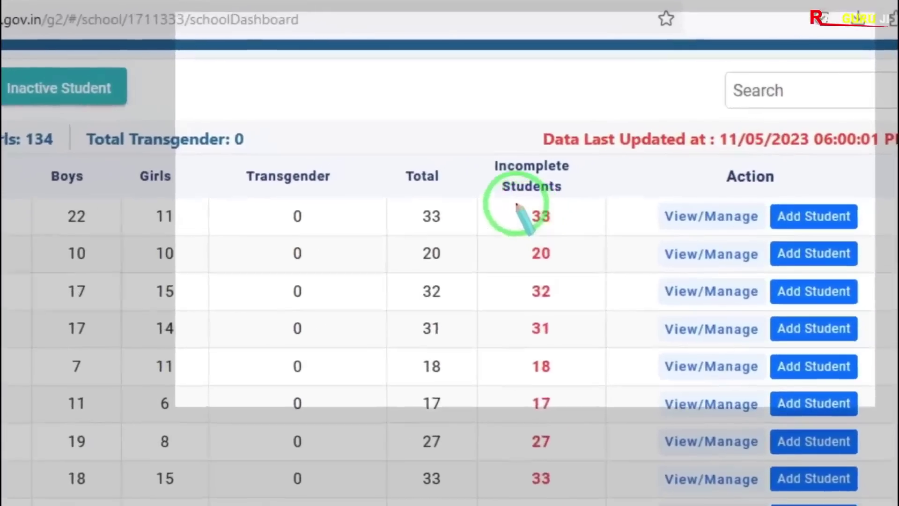
left_click_drag(599, 161, 614, 253)
left_click_drag(470, 369, 589, 505)
right_click(532, 434)
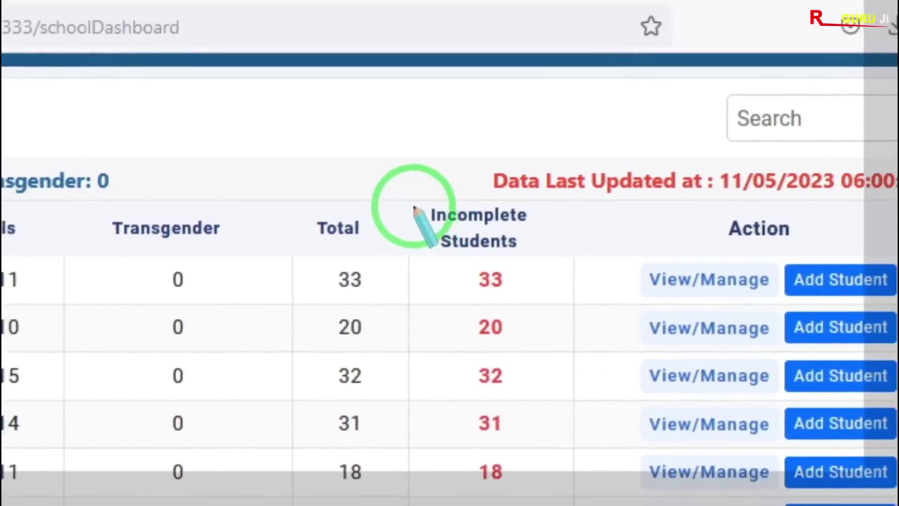
mouse_move(408, 194)
left_mouse_down()
mouse_move(601, 292)
mouse_move(589, 295)
left_mouse_up()
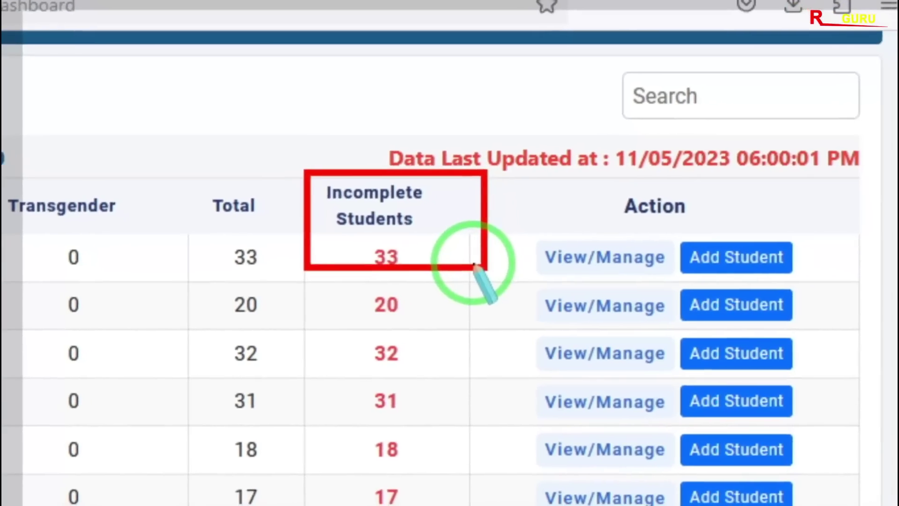
right_click(429, 271)
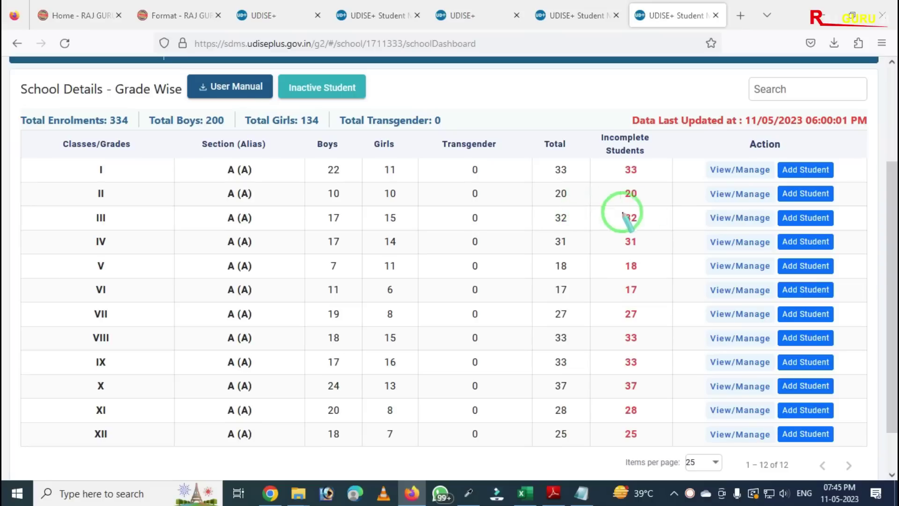
Step: Review the View/Manage and Add Student actions and the class I row of the grade-wise table
mouse_move(736, 126)
left_mouse_down()
mouse_move(802, 213)
mouse_move(867, 197)
left_mouse_up()
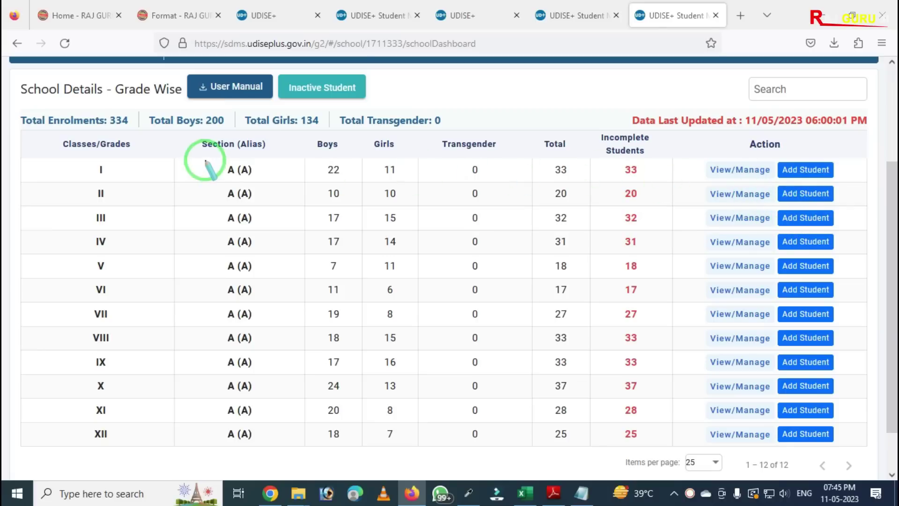
mouse_move(738, 183)
left_mouse_down()
mouse_move(742, 201)
mouse_move(878, 330)
left_mouse_up()
right_click(867, 304)
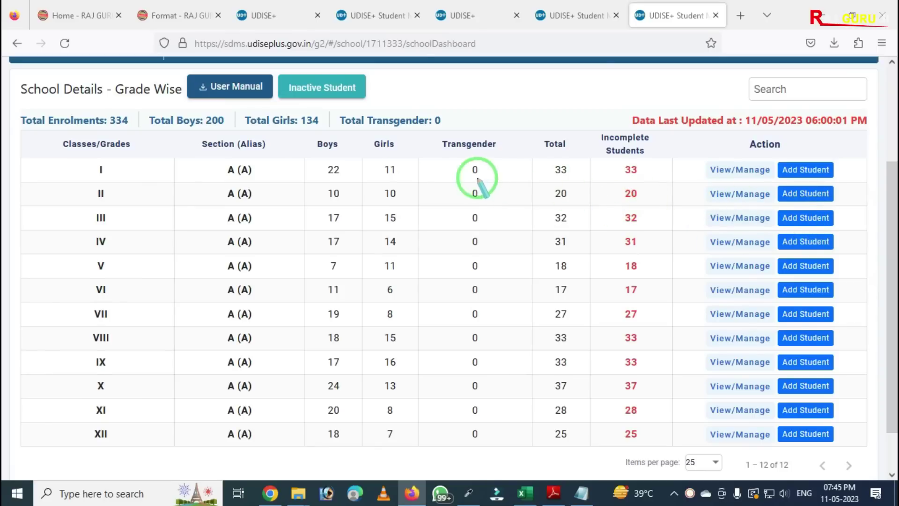
mouse_move(56, 156)
left_mouse_down()
mouse_move(302, 200)
mouse_move(673, 200)
left_mouse_up()
left_click_drag(521, 147, 570, 185)
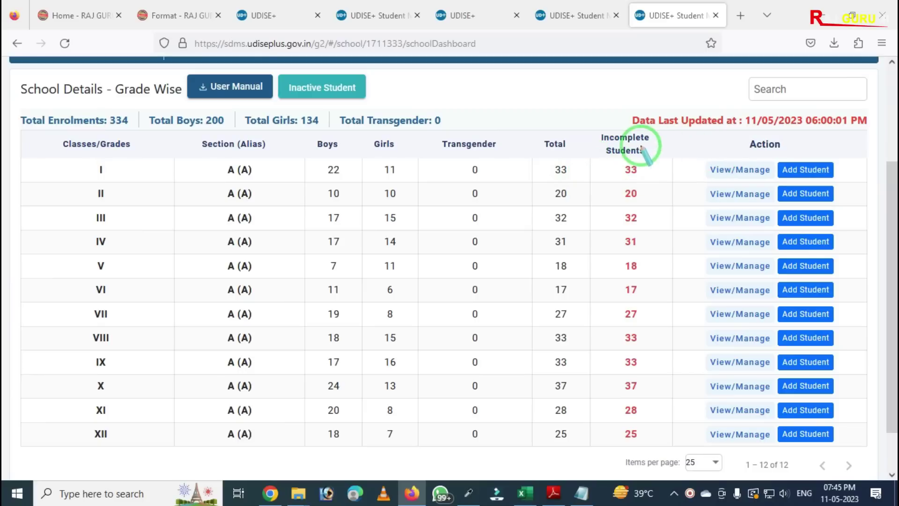
Step: Open the class XII student list for viewing and managing
scroll(330, 229, "down", 2)
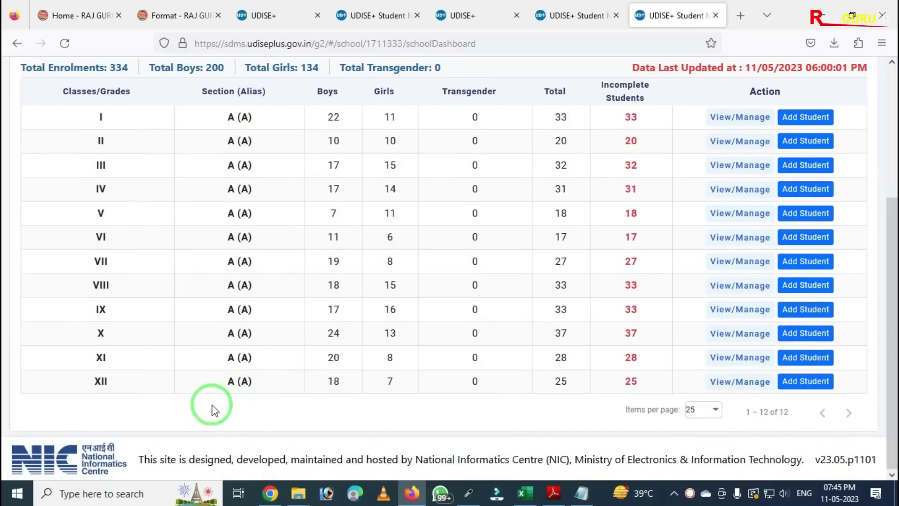
mouse_move(45, 355)
left_mouse_down()
mouse_move(287, 404)
mouse_move(819, 432)
left_mouse_up()
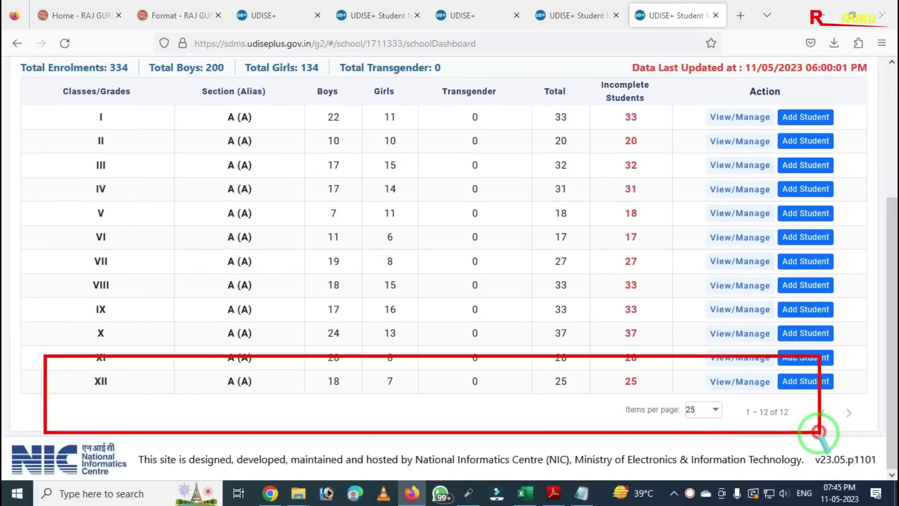
right_click(734, 412)
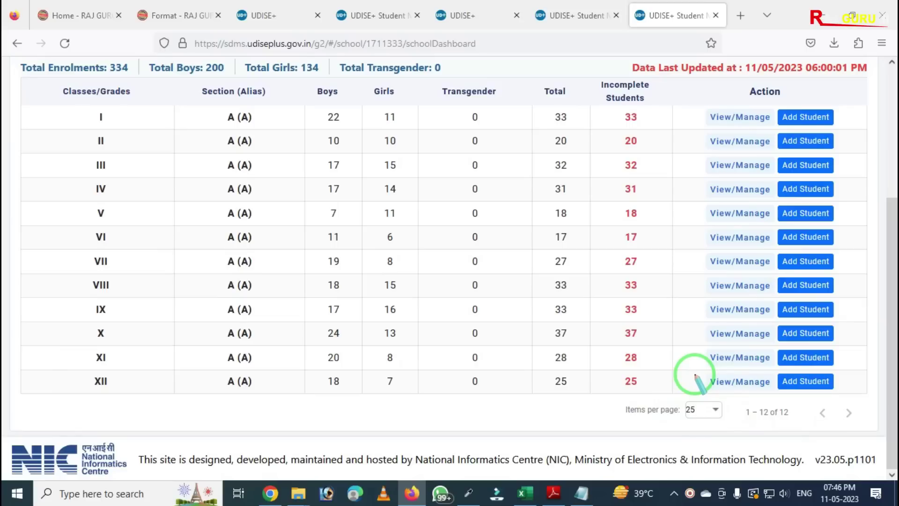
left_click(724, 382)
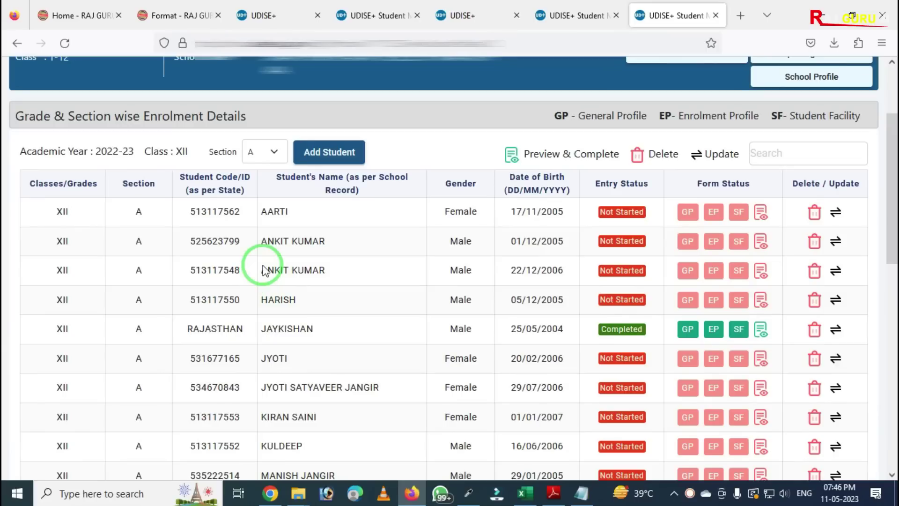
Step: Examine the class XII enrolment list's class and section selection and its student code, name, gender and date of birth columns
mouse_move(129, 121)
left_mouse_down()
mouse_move(187, 201)
mouse_move(235, 195)
left_mouse_up()
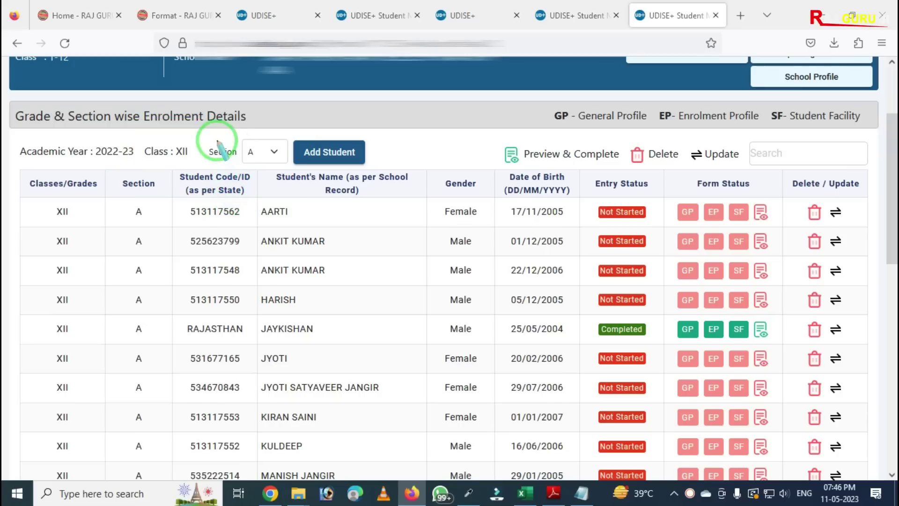
left_click_drag(211, 136, 280, 172)
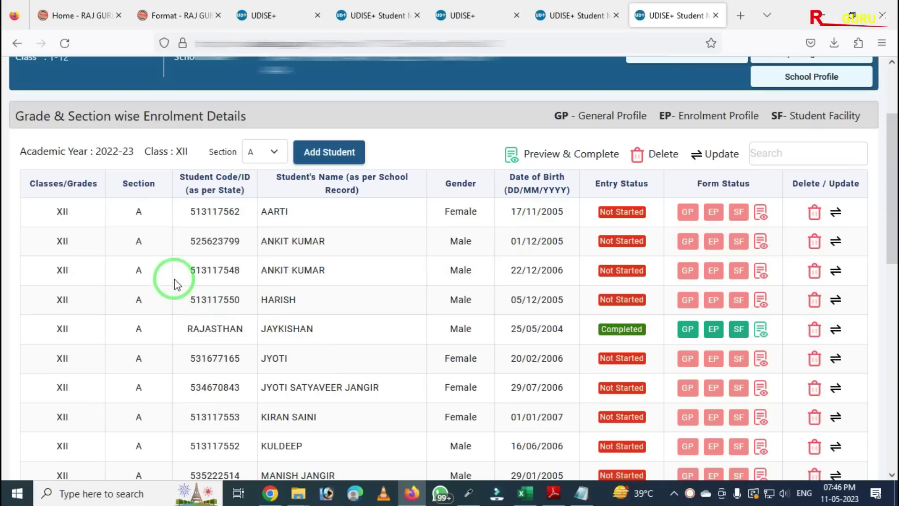
mouse_move(234, 187)
left_mouse_down()
mouse_move(286, 226)
mouse_move(420, 429)
left_mouse_up()
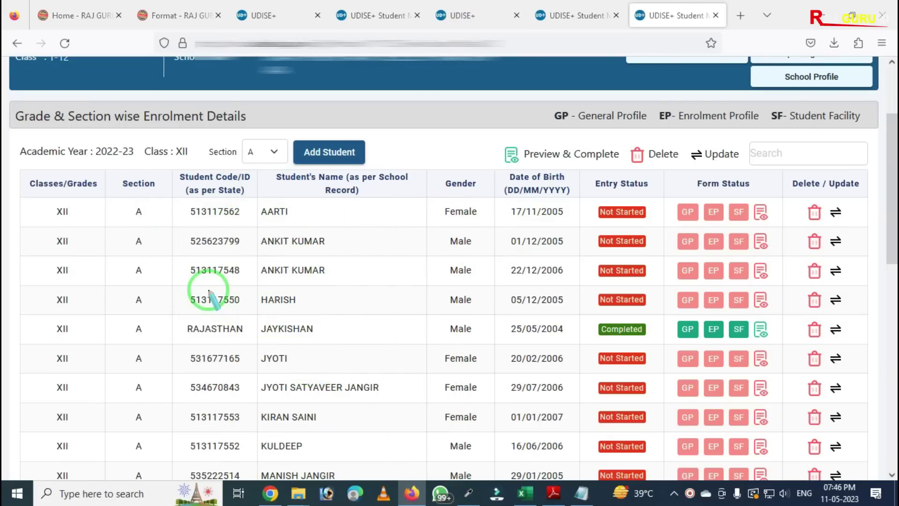
mouse_move(161, 159)
left_mouse_down()
mouse_move(183, 221)
mouse_move(248, 287)
mouse_move(241, 300)
left_mouse_up()
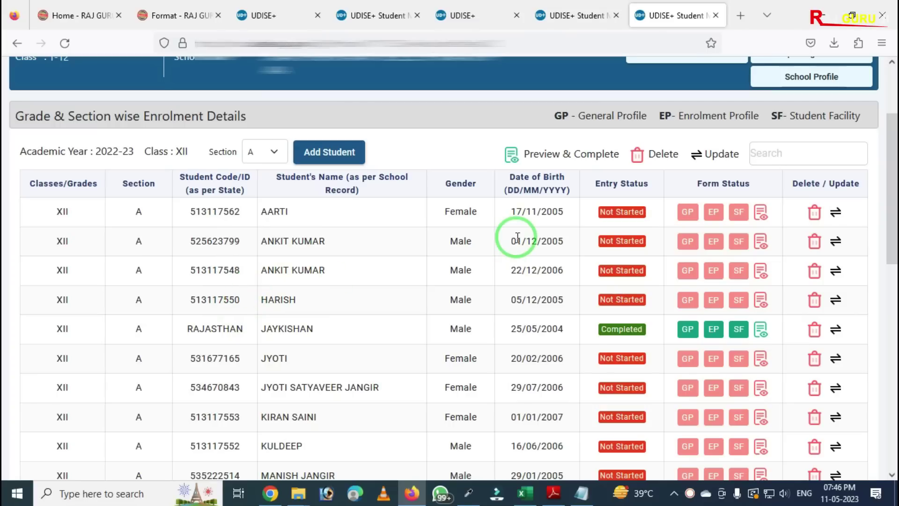
mouse_move(405, 176)
left_mouse_down()
mouse_move(428, 293)
mouse_move(511, 473)
left_mouse_up()
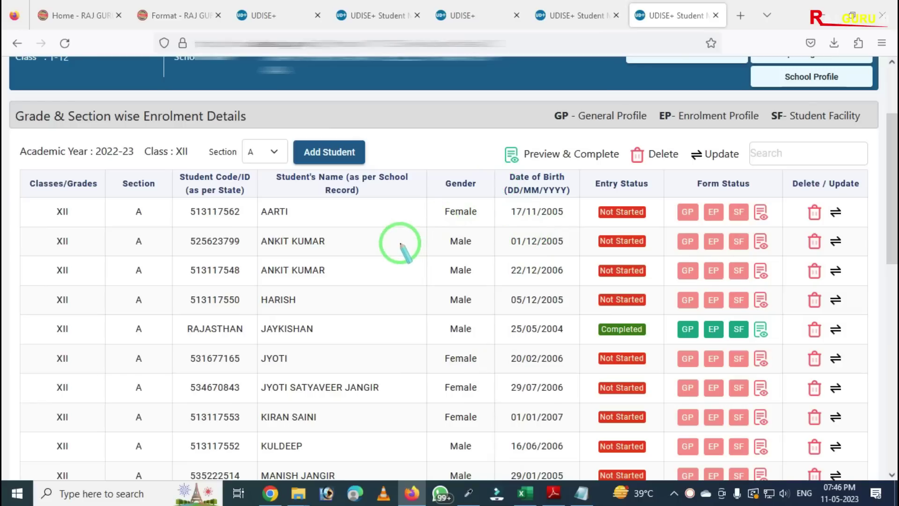
left_click_drag(472, 164, 599, 418)
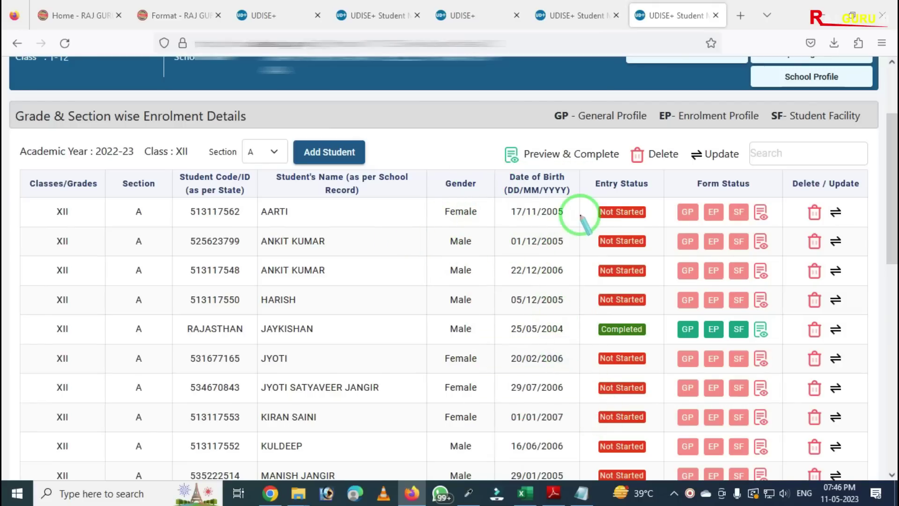
Step: Compare the Entry Status and Form Status of the completed student with the students not yet started
mouse_move(572, 154)
left_mouse_down()
mouse_move(602, 304)
mouse_move(729, 496)
left_mouse_up()
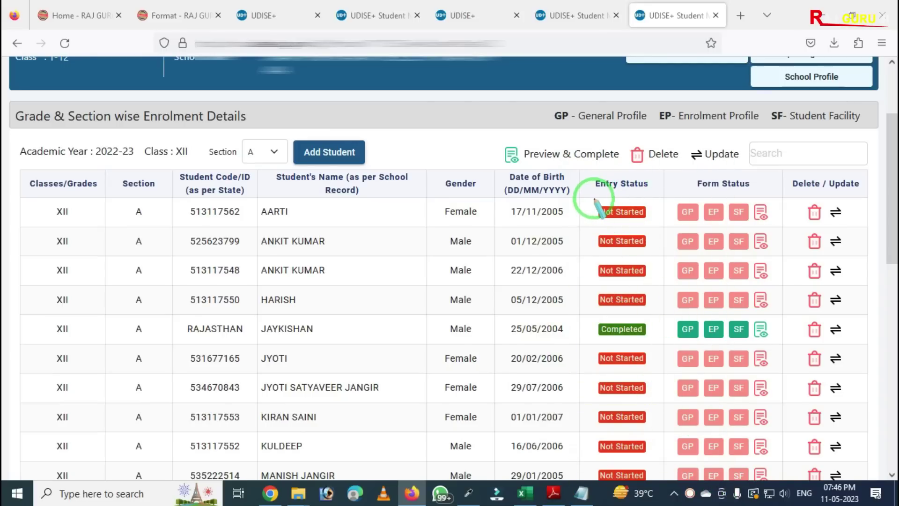
mouse_move(586, 184)
left_mouse_down()
mouse_move(617, 291)
mouse_move(641, 296)
mouse_move(668, 367)
mouse_move(673, 411)
left_mouse_up()
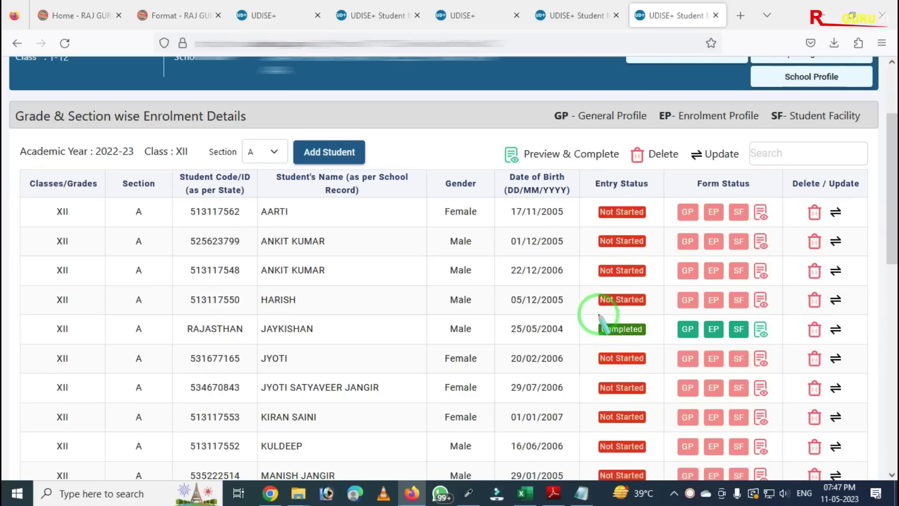
mouse_move(591, 302)
left_mouse_down()
mouse_move(583, 318)
mouse_move(623, 351)
mouse_move(668, 356)
left_mouse_up()
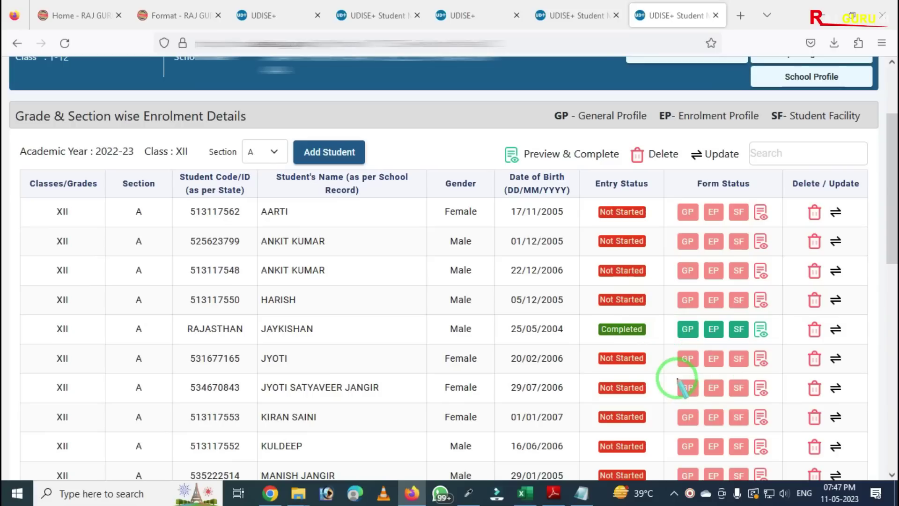
mouse_move(571, 301)
left_mouse_down()
mouse_move(599, 340)
mouse_move(683, 358)
mouse_move(775, 357)
left_mouse_up()
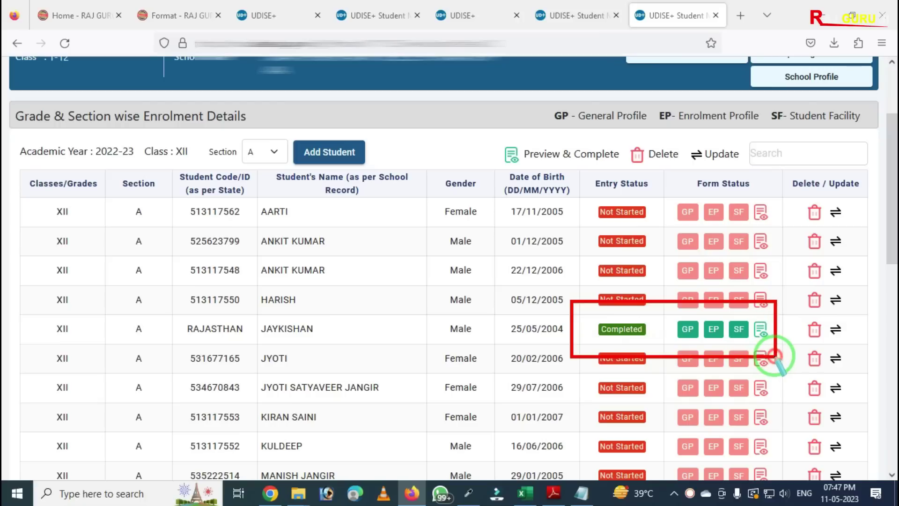
mouse_move(670, 306)
left_mouse_down()
mouse_move(716, 367)
mouse_move(774, 368)
left_mouse_up()
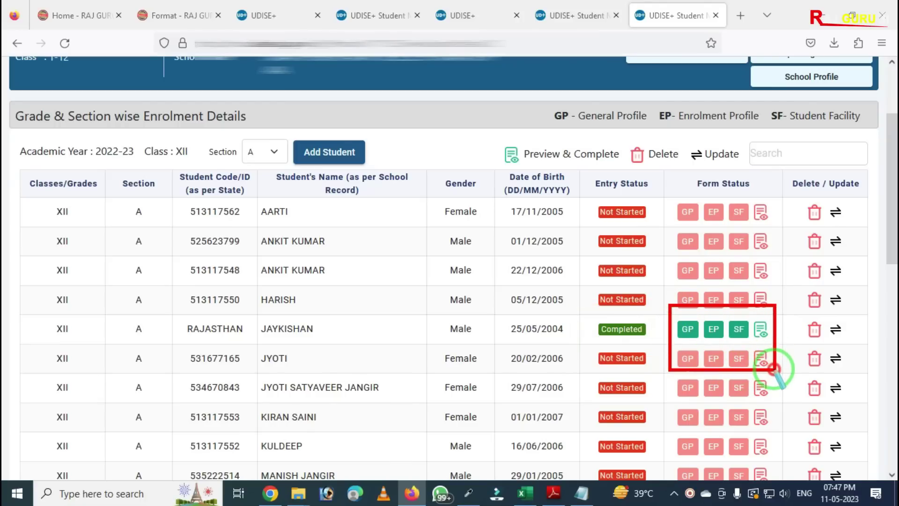
left_click_drag(661, 312, 765, 359)
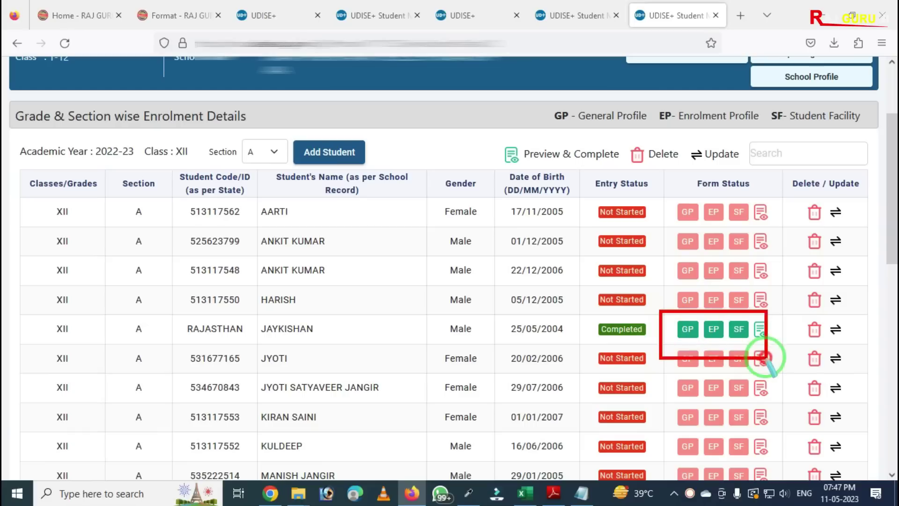
mouse_move(671, 207)
left_mouse_down()
mouse_move(726, 294)
mouse_move(757, 304)
left_mouse_up()
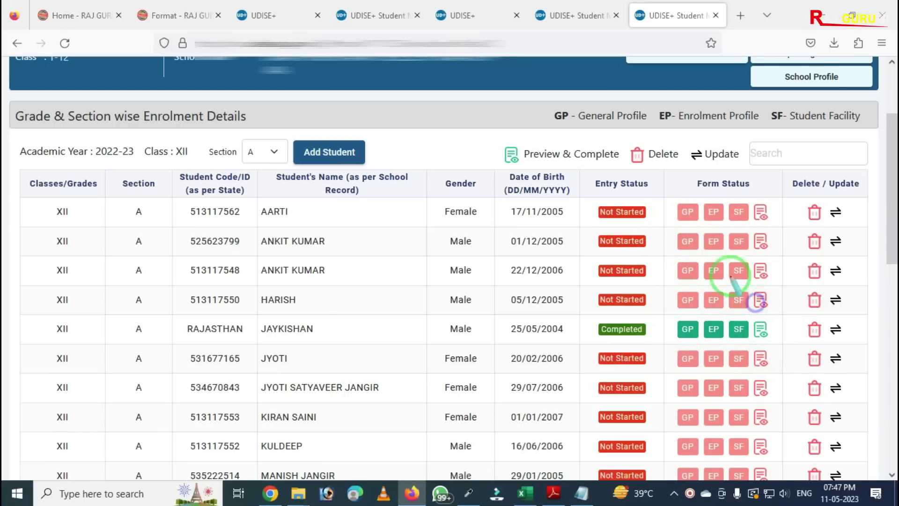
Step: Match the GP, EP and SF form markers to the General Profile, Enrolment Profile and Student Facility legend
mouse_move(665, 189)
left_mouse_down()
mouse_move(668, 206)
mouse_move(717, 241)
left_mouse_up()
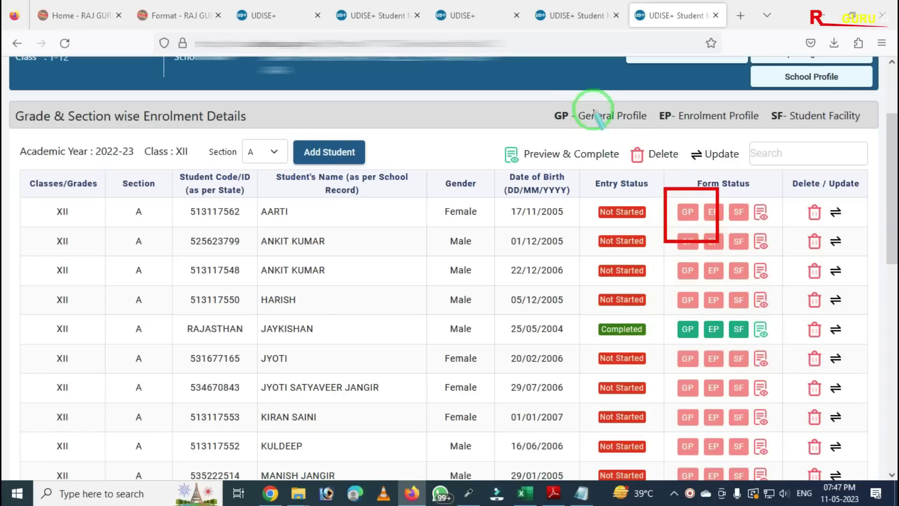
left_click_drag(558, 83, 654, 149)
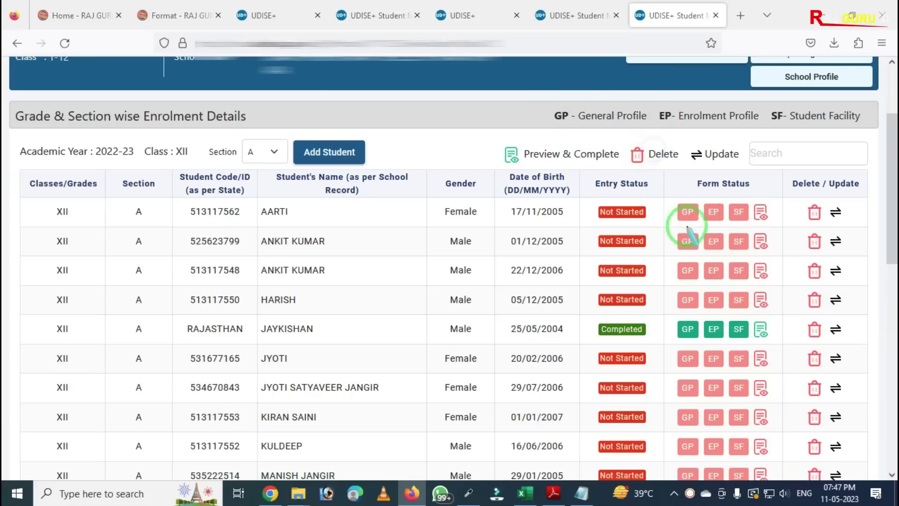
left_click_drag(670, 72, 757, 137)
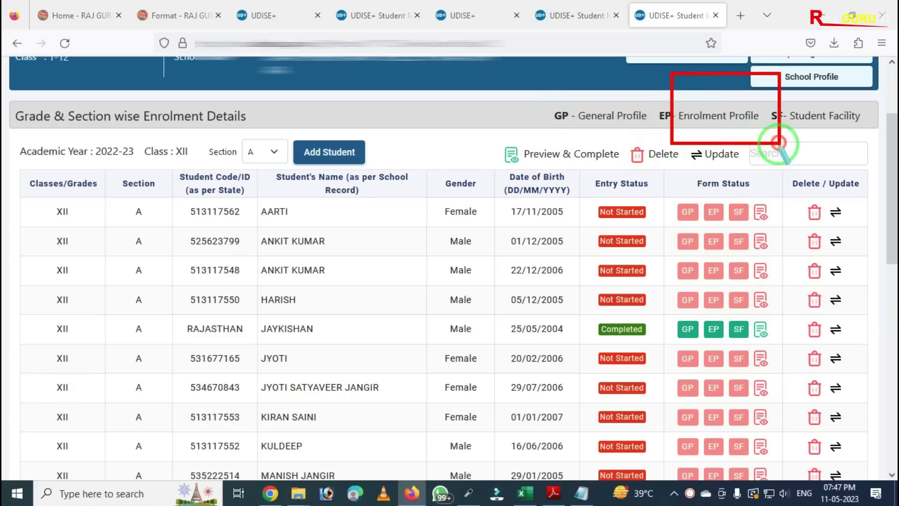
mouse_move(779, 90)
left_mouse_down()
mouse_move(863, 176)
mouse_move(888, 180)
left_mouse_up()
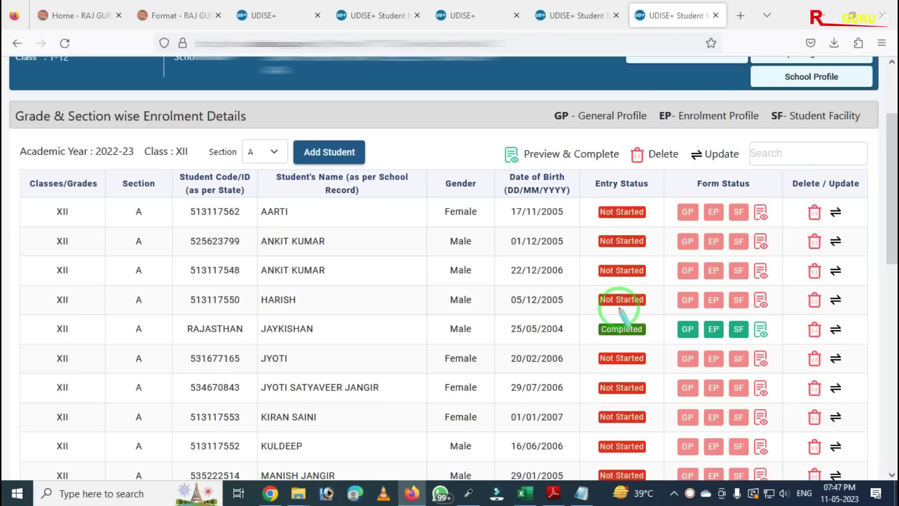
mouse_move(583, 306)
left_mouse_down()
mouse_move(628, 342)
mouse_move(787, 352)
left_mouse_up()
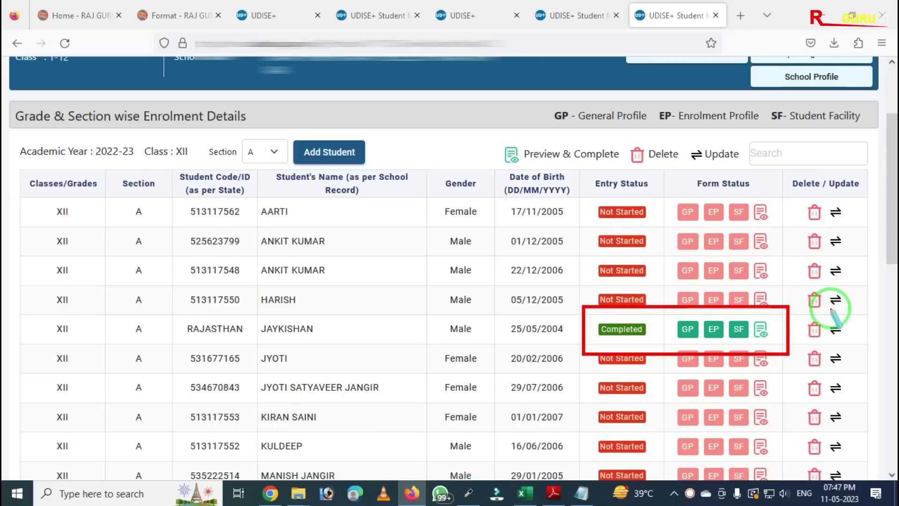
left_click(739, 227)
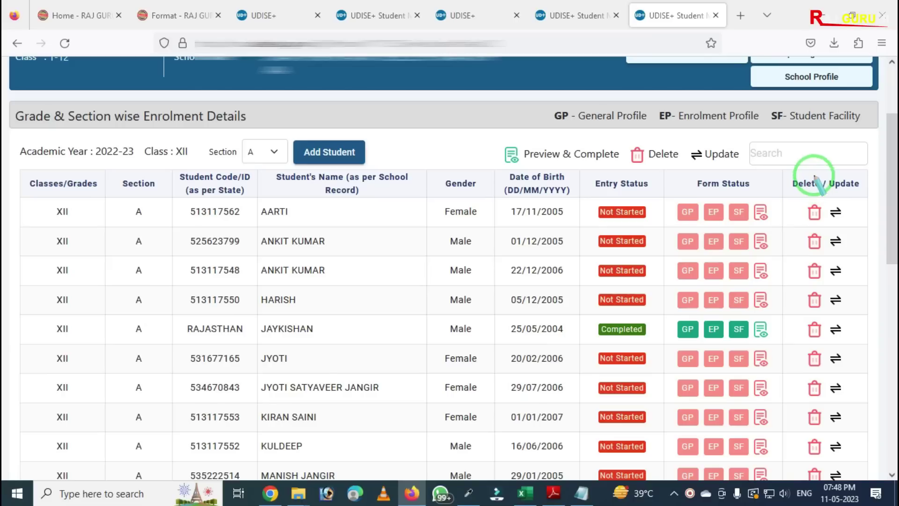
Step: Review the Delete / Update options provided for each class XII student
left_click_drag(785, 174, 884, 401)
right_click(876, 398)
mouse_move(788, 180)
left_mouse_down()
mouse_move(872, 391)
mouse_move(892, 470)
left_mouse_up()
right_click(892, 470)
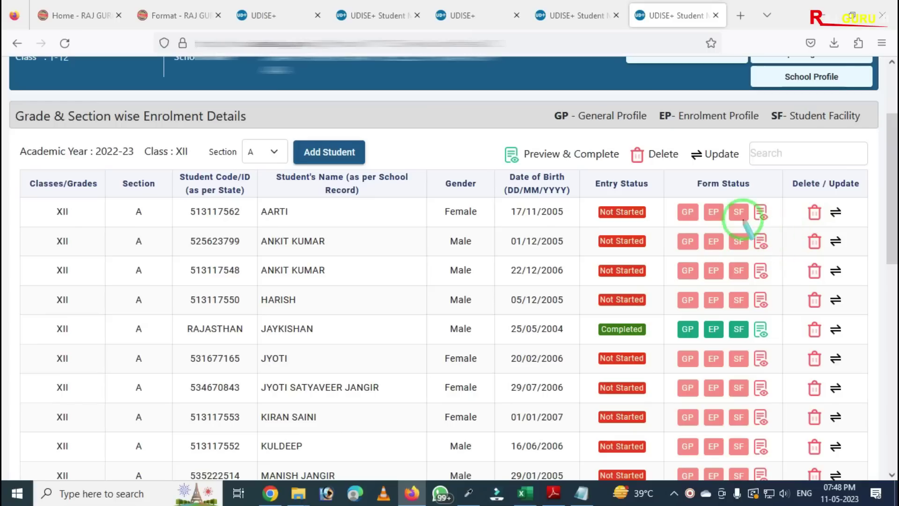
Step: Open the profile preview of the first student in the class XII list
left_click_drag(744, 191, 781, 243)
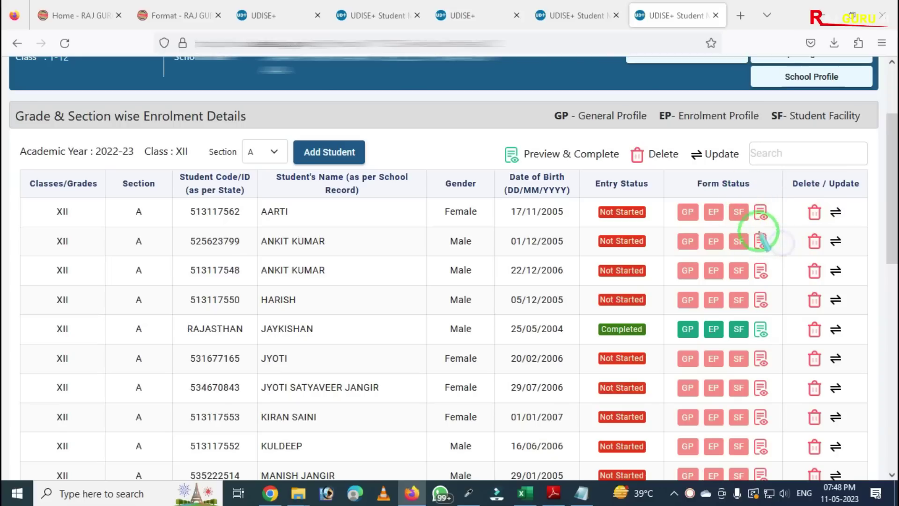
left_click_drag(744, 191, 779, 234)
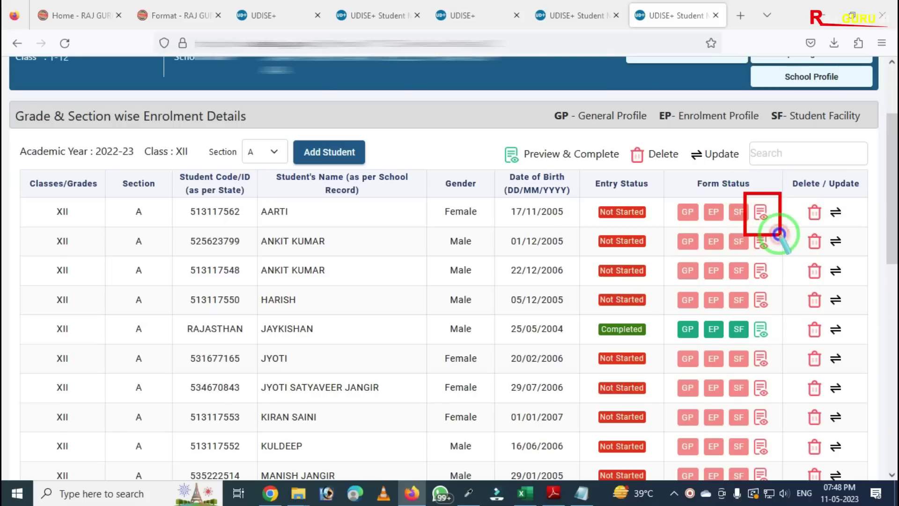
key("Escape")
left_click(760, 213)
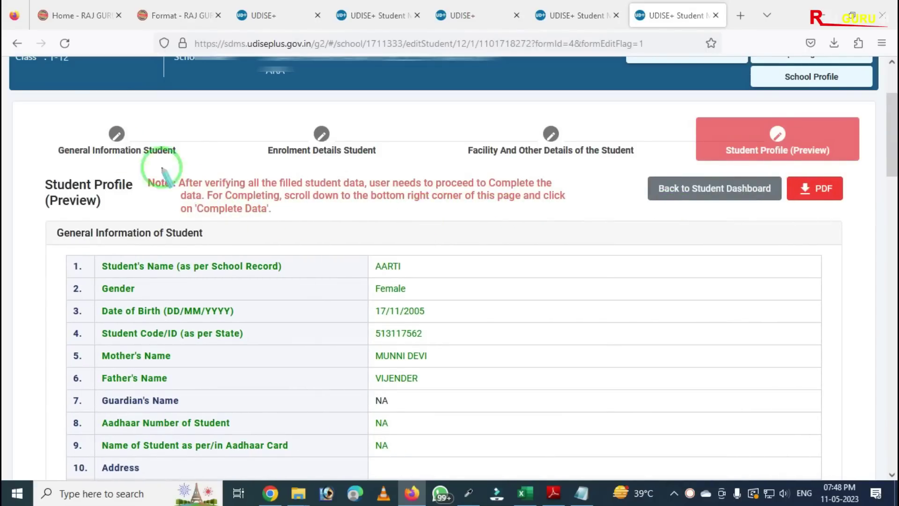
Step: Examine the General Information, Enrolment Details and Facility form stages of the student profile and its PDF download option
mouse_move(32, 112)
left_mouse_down()
mouse_move(124, 167)
mouse_move(217, 168)
left_mouse_up()
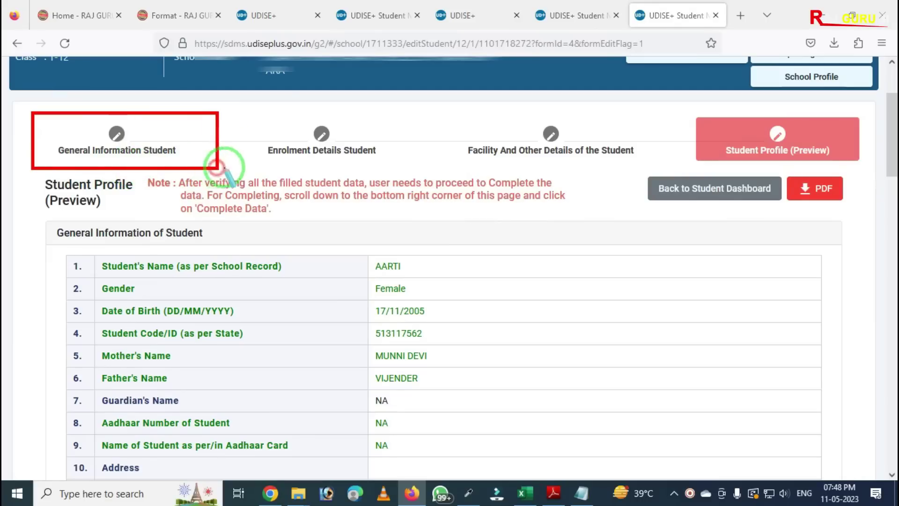
mouse_move(253, 96)
left_mouse_down()
mouse_move(323, 180)
mouse_move(375, 190)
left_mouse_up()
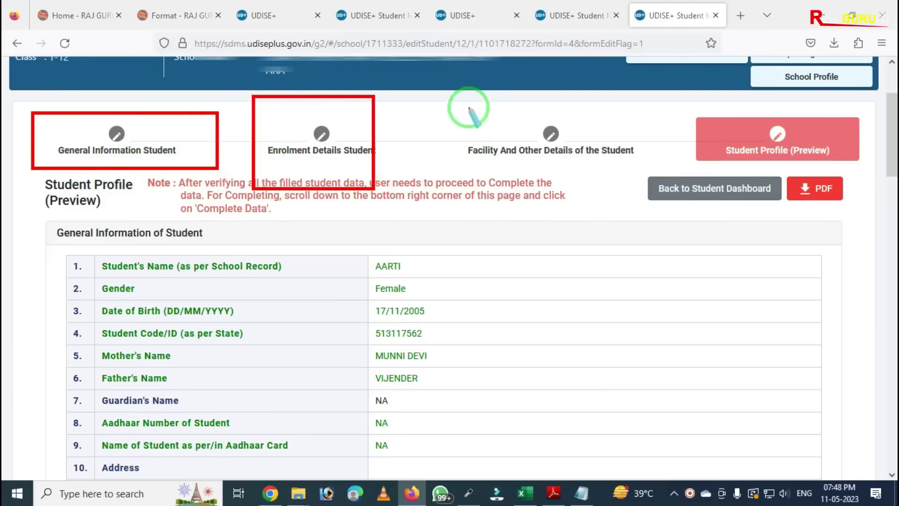
mouse_move(445, 98)
left_mouse_down()
mouse_move(582, 197)
mouse_move(610, 196)
left_mouse_up()
right_click(610, 196)
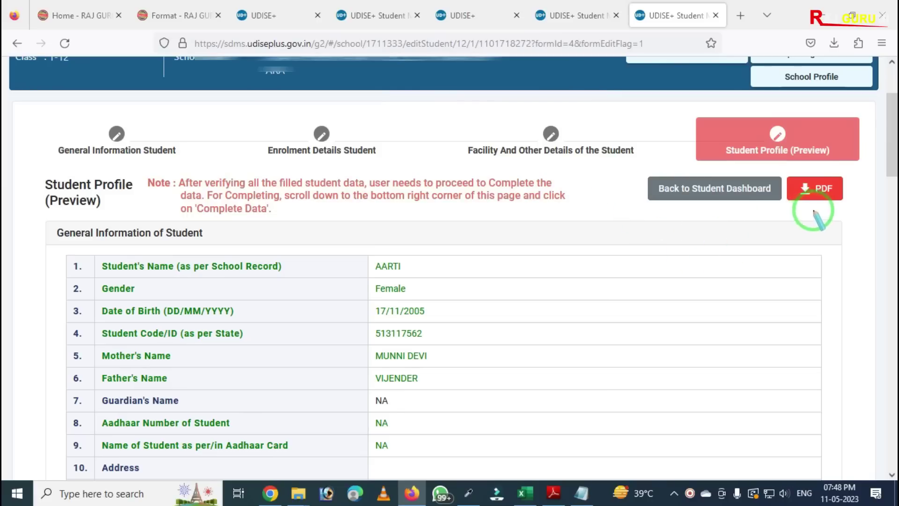
mouse_move(773, 146)
left_mouse_down()
mouse_move(825, 235)
mouse_move(871, 247)
left_mouse_up()
right_click(869, 234)
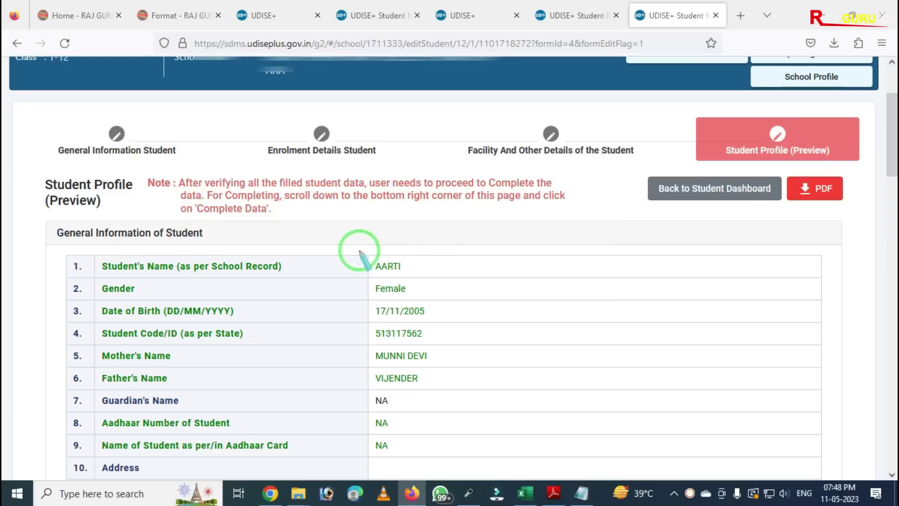
Step: Look through the general information in the profile preview and open the student's General Information form
scroll(449, 267, "down", 2)
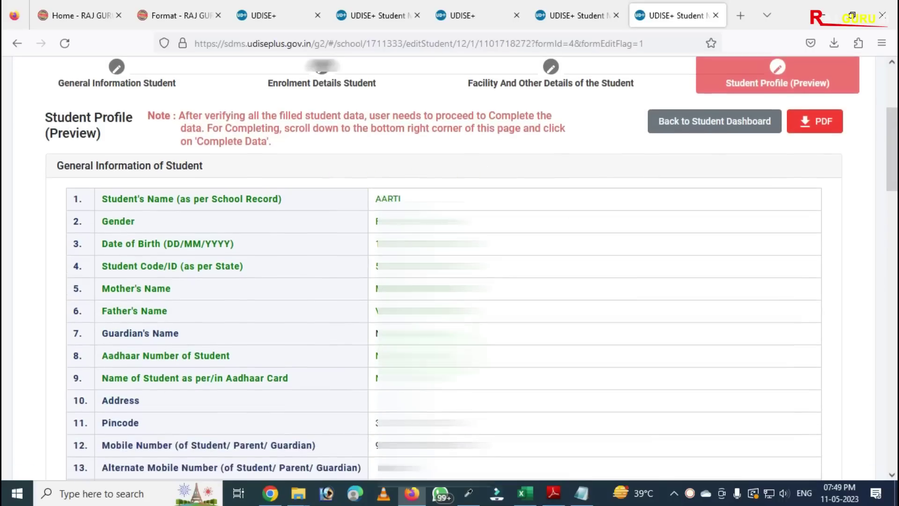
scroll(370, 323, "down", 5)
scroll(361, 304, "up", 5)
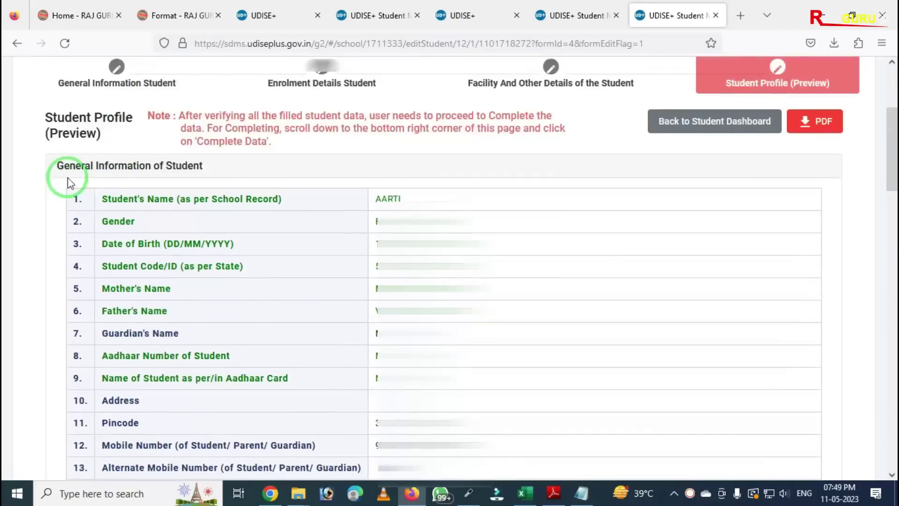
scroll(79, 168, "up", 3)
left_click(117, 198)
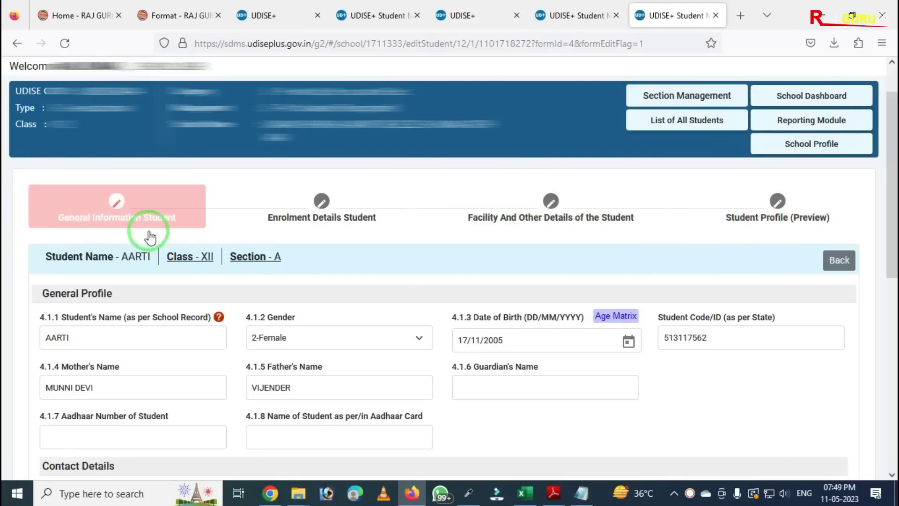
Step: Examine the General Profile fields for Aadhaar number, guardian's name and student's name as per Aadhaar card
scroll(319, 264, "down", 1)
scroll(319, 261, "down", 2)
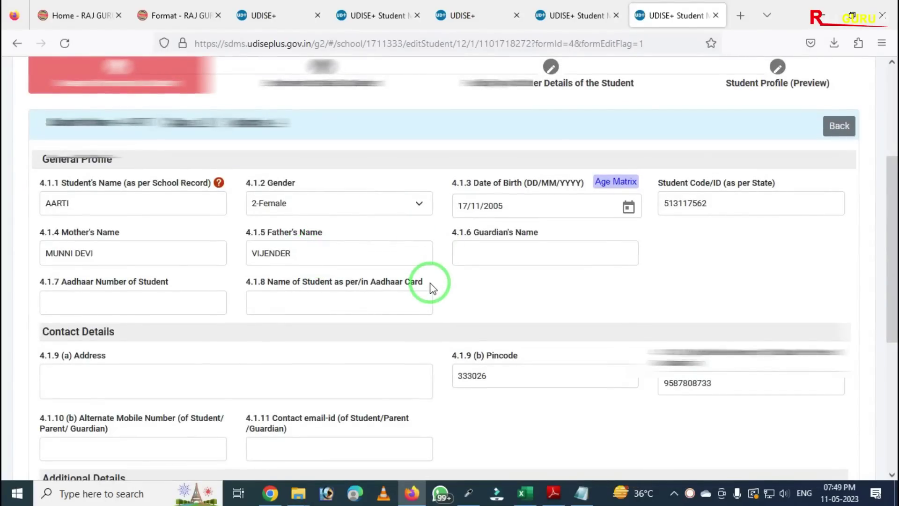
scroll(425, 289, "down", 2)
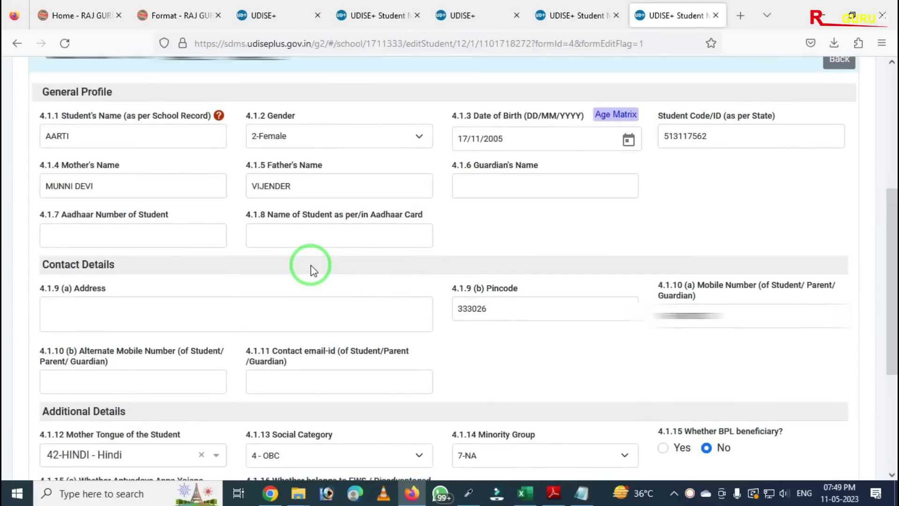
key("ctrl+shift+3")
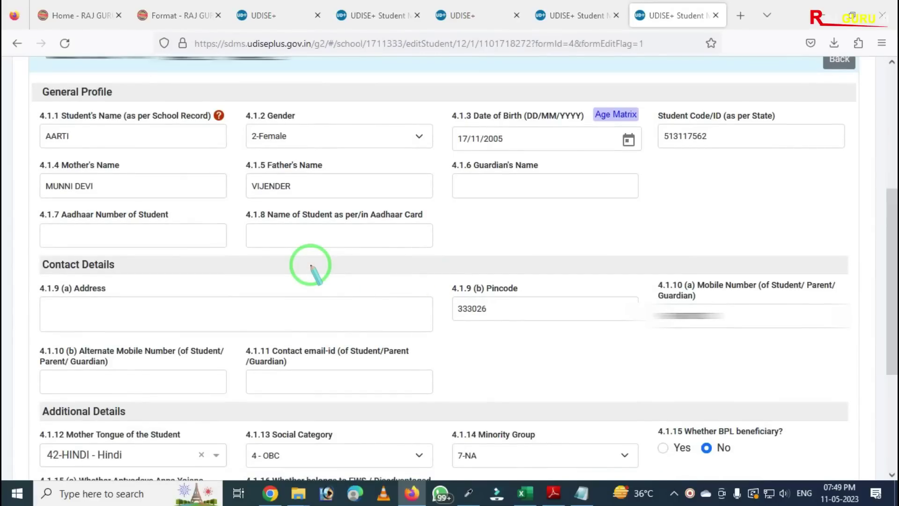
mouse_move(25, 206)
left_mouse_down()
mouse_move(73, 236)
mouse_move(180, 256)
left_mouse_up()
mouse_move(458, 137)
left_mouse_down()
mouse_move(509, 227)
mouse_move(606, 230)
left_mouse_up()
mouse_move(228, 194)
left_mouse_down()
mouse_move(315, 261)
mouse_move(380, 265)
left_mouse_up()
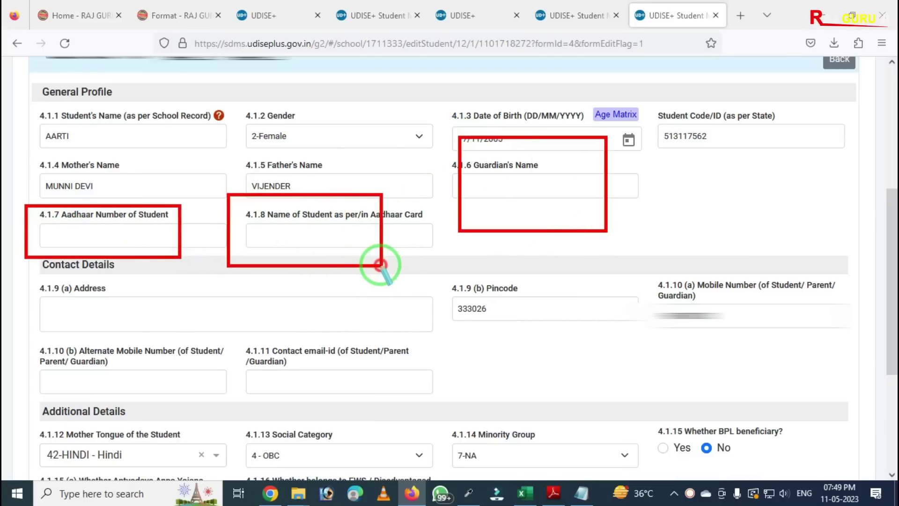
right_click(380, 265)
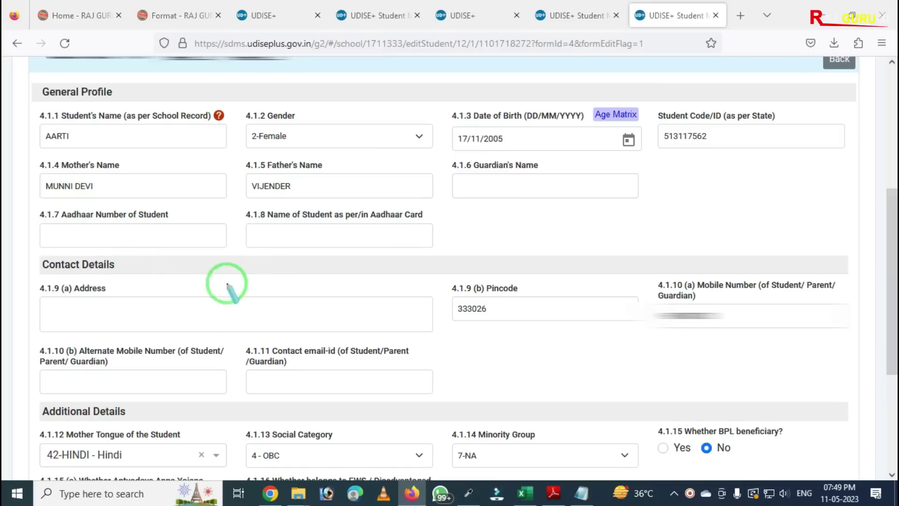
Step: Examine the address and mobile number fields under Contact Details
mouse_move(17, 255)
left_mouse_down()
mouse_move(230, 346)
mouse_move(476, 351)
left_mouse_up()
right_click(478, 337)
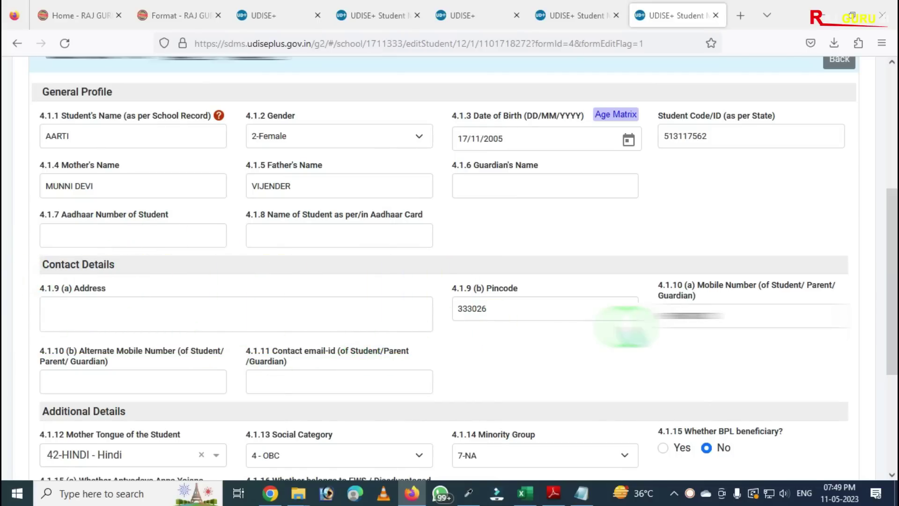
left_click_drag(628, 287, 849, 381)
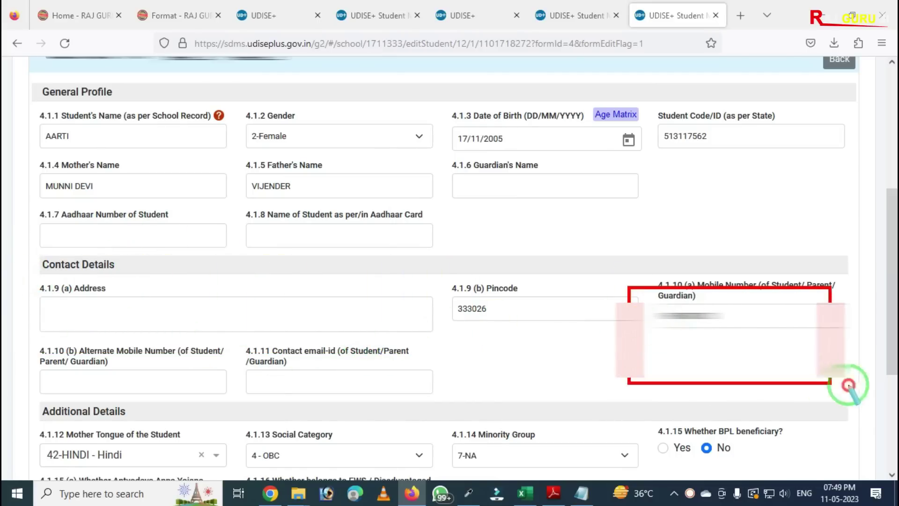
right_click(347, 349)
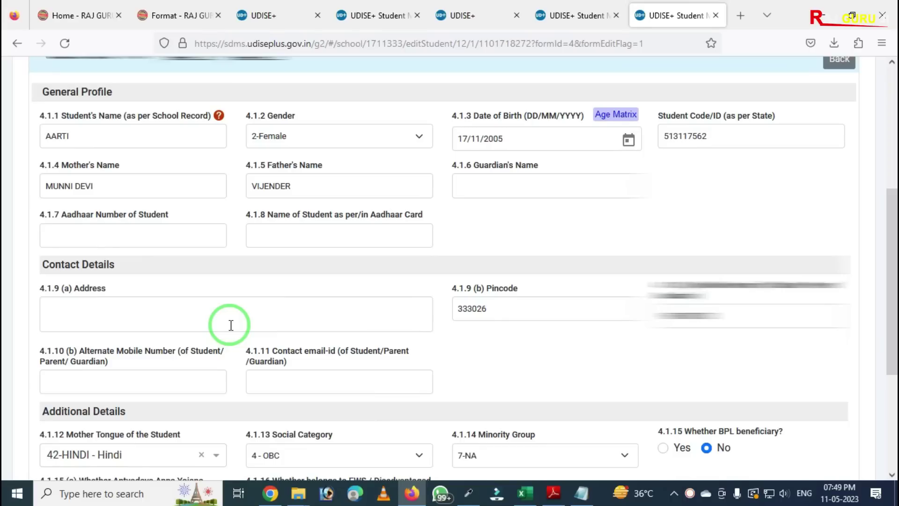
Step: Review the General Information form through Additional Details and try to update it without filling the blank fields
scroll(392, 331, "down", 3)
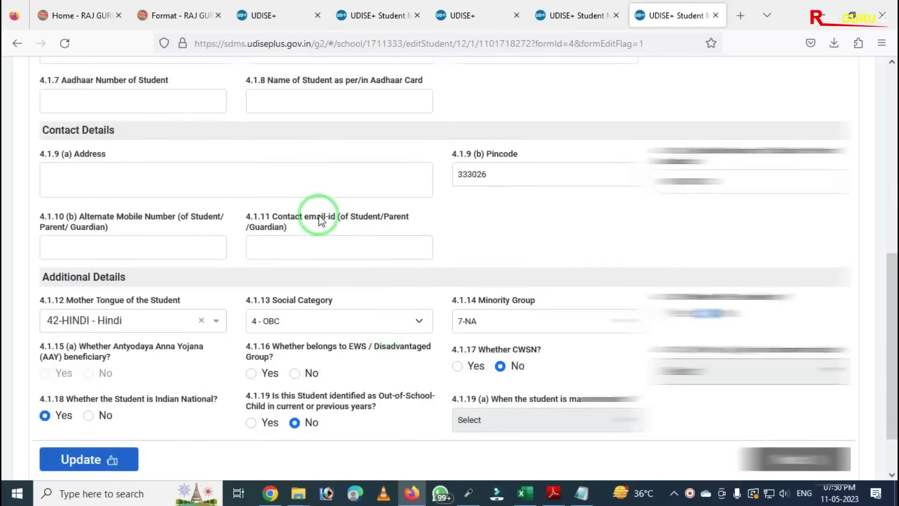
scroll(384, 217, "down", 1)
scroll(384, 217, "up", 5)
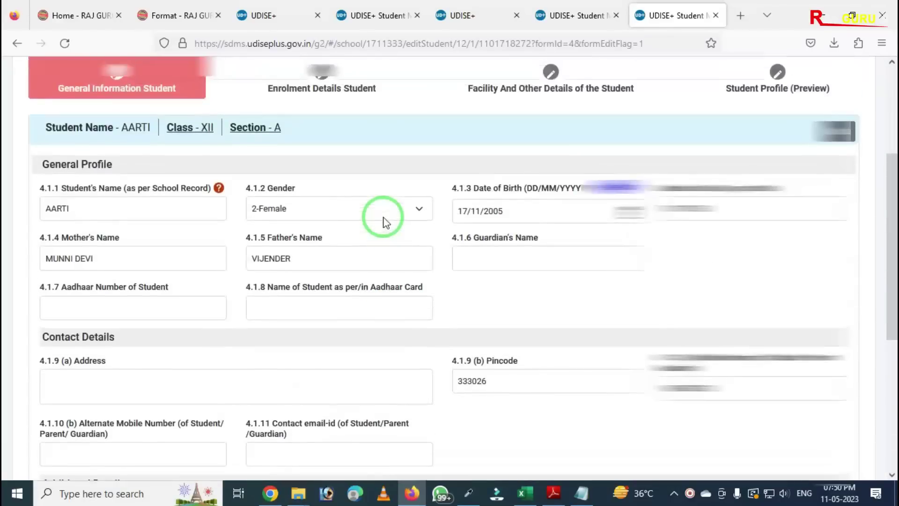
scroll(385, 221, "down", 3)
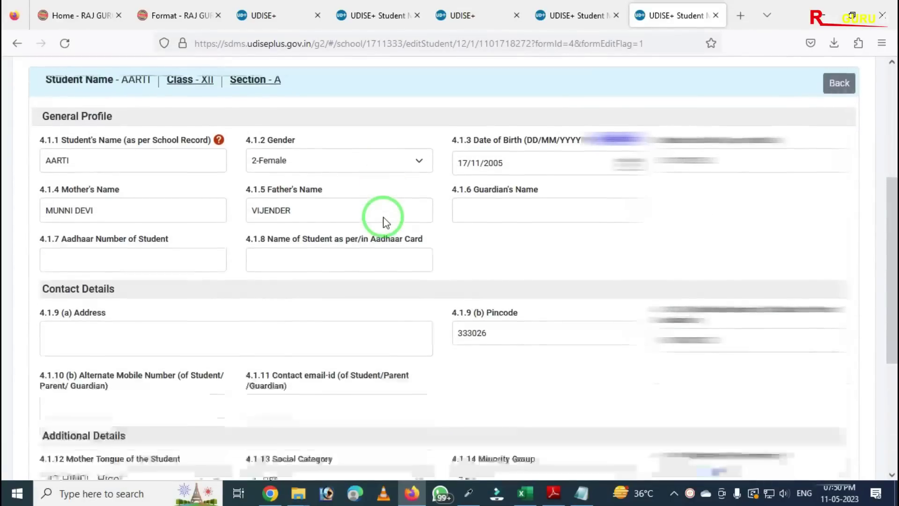
scroll(385, 221, "down", 1)
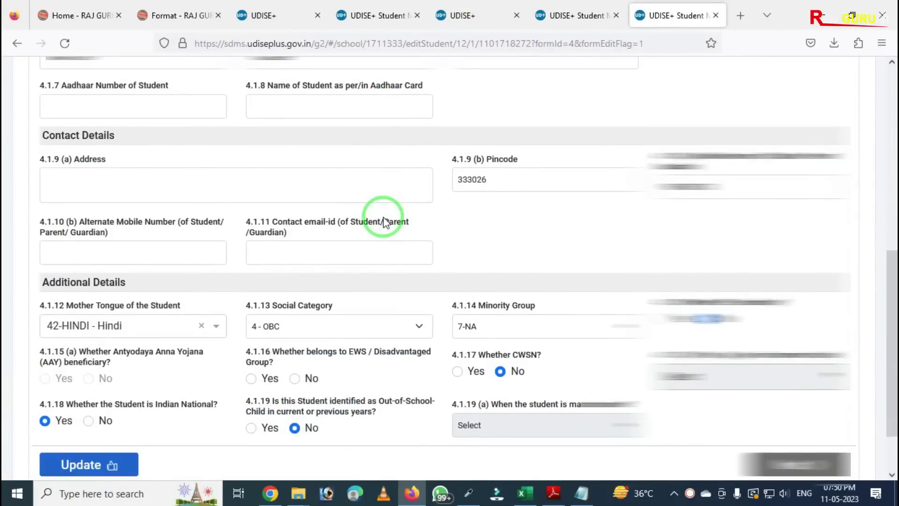
scroll(385, 221, "down", 1)
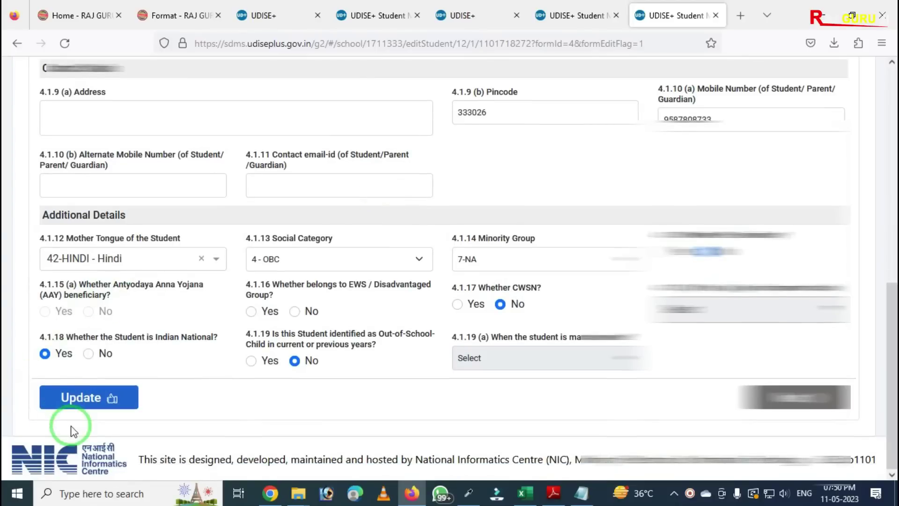
left_click(86, 402)
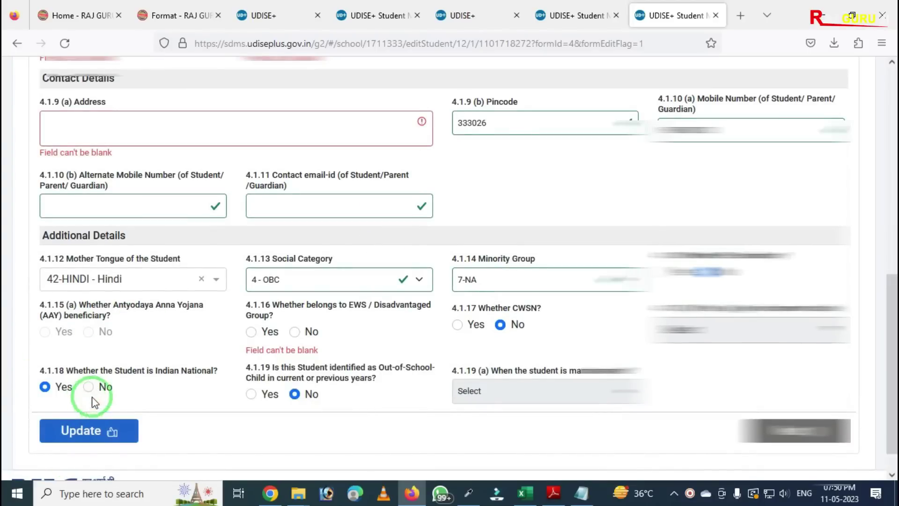
Step: Check the flagged mandatory fields in the General Information form, especially the Aadhaar number
scroll(112, 384, "up", 2)
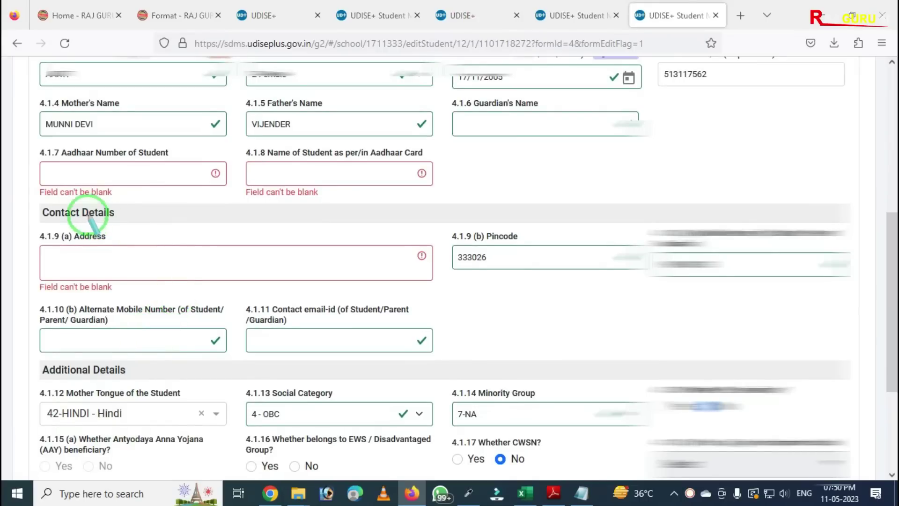
left_click(54, 172)
left_click_drag(54, 172, 234, 202)
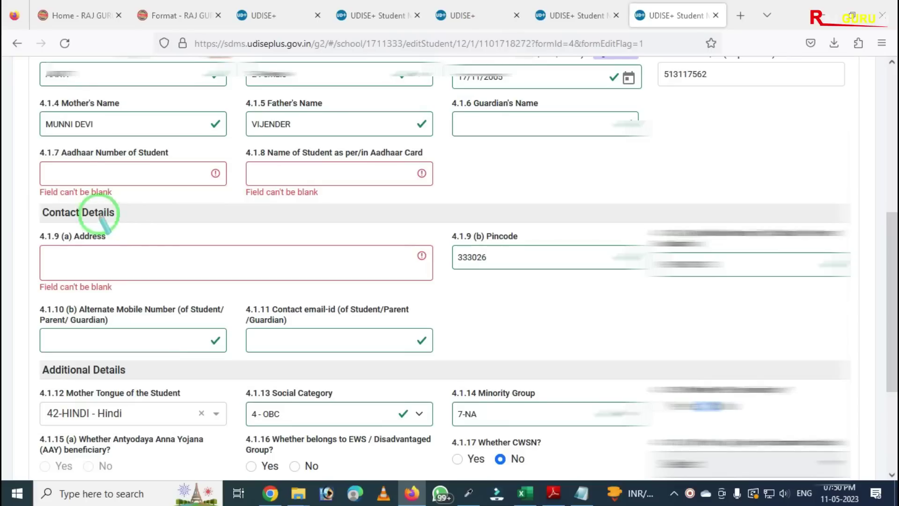
mouse_move(9, 165)
left_mouse_down()
mouse_move(136, 195)
mouse_move(176, 218)
left_mouse_up()
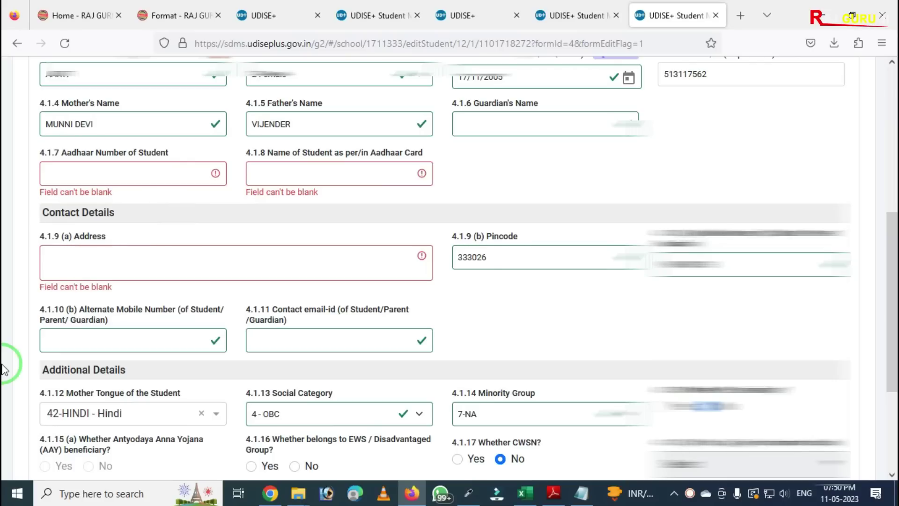
scroll(16, 381, "down", 3)
Step: Return to the class XII student list and open the profile preview of the student marked Completed
scroll(196, 378, "up", 10)
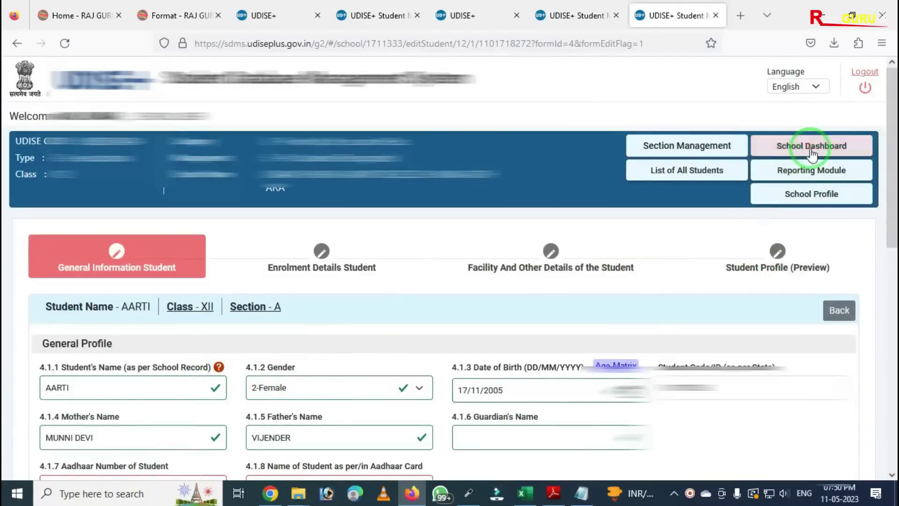
left_click(815, 150)
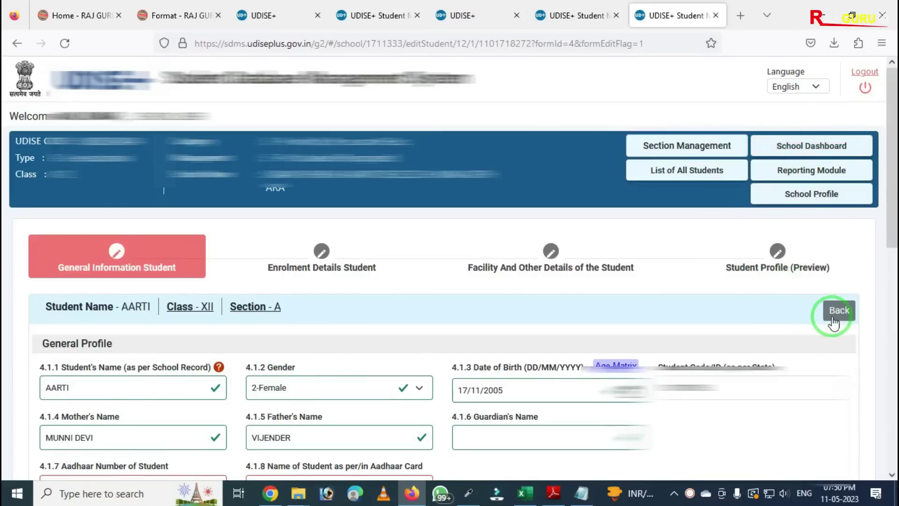
left_click(840, 310)
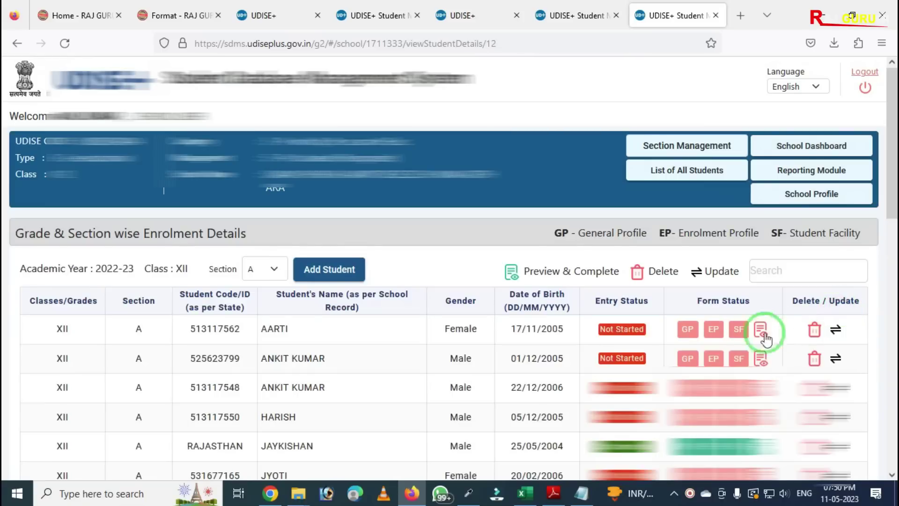
scroll(337, 266, "down", 4)
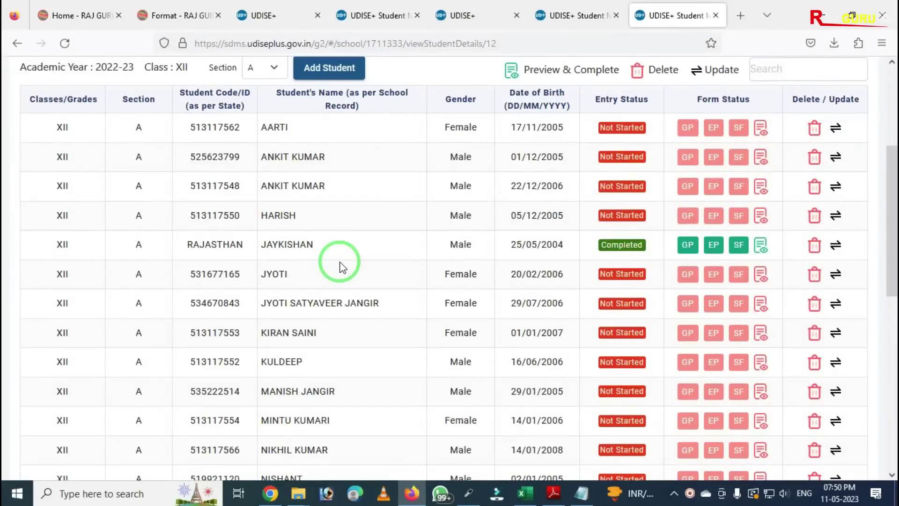
scroll(345, 261, "up", 1)
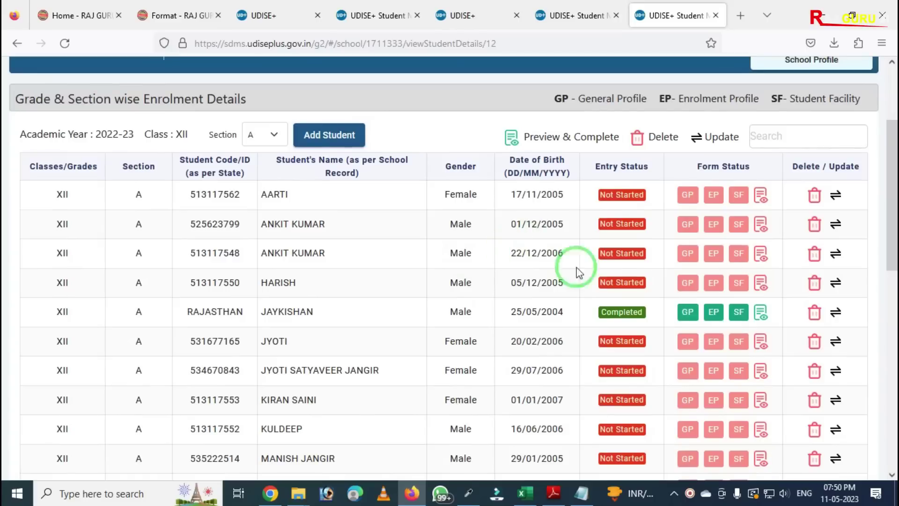
left_click(761, 314)
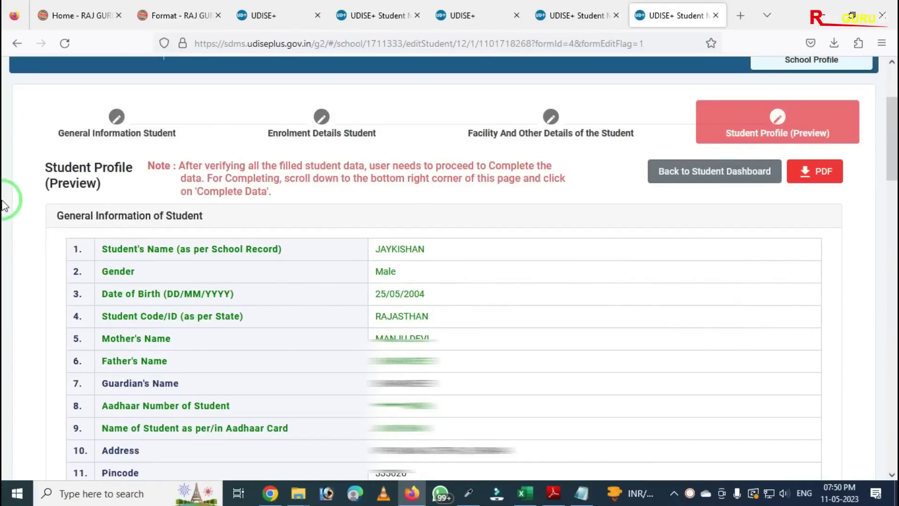
Step: Go through the completed student's General Information form and proceed to the Enrolment Details form
left_click(133, 123)
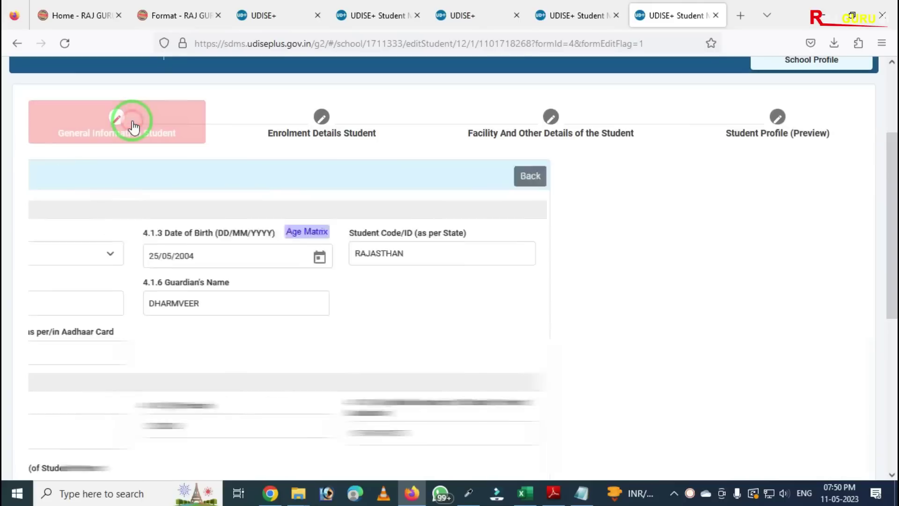
scroll(320, 226, "down", 6)
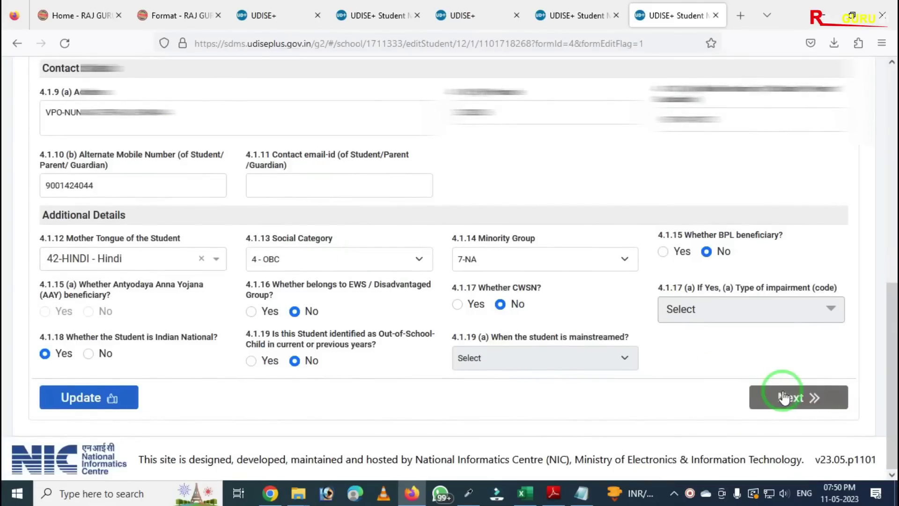
left_click(783, 397)
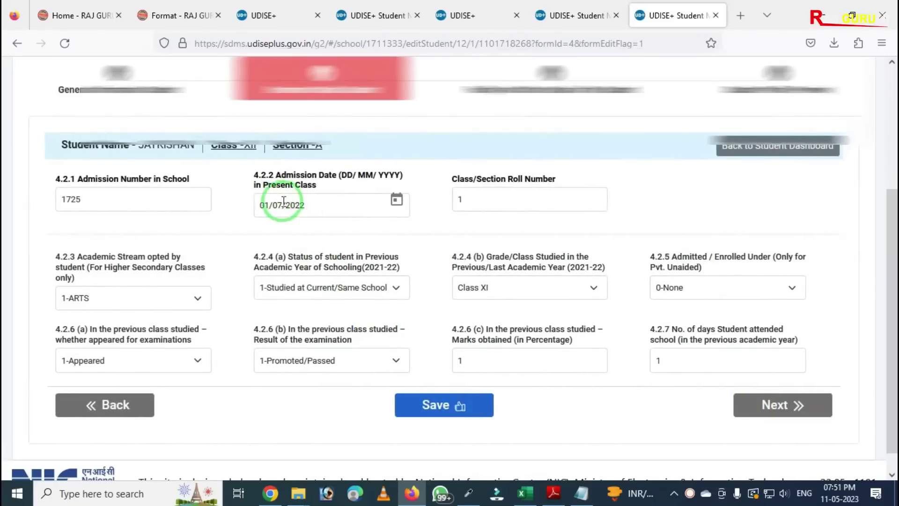
scroll(276, 195, "up", 2)
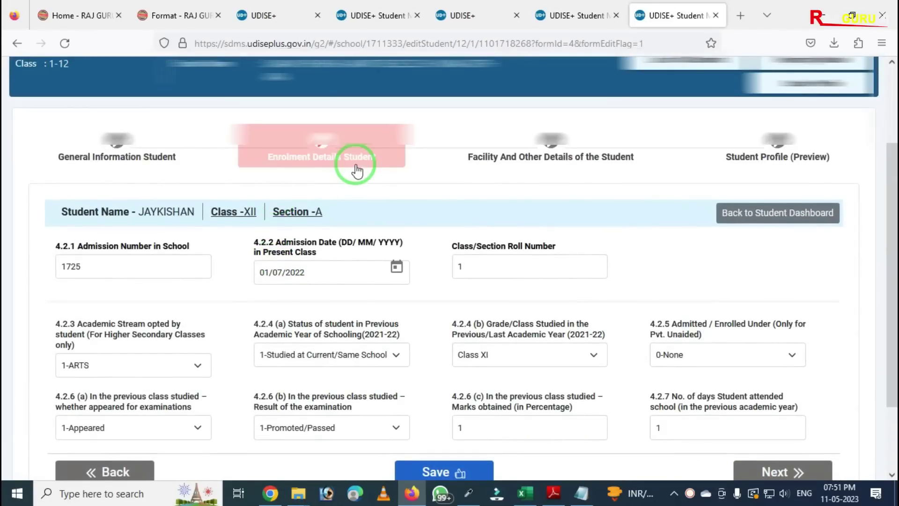
scroll(351, 281, "down", 2)
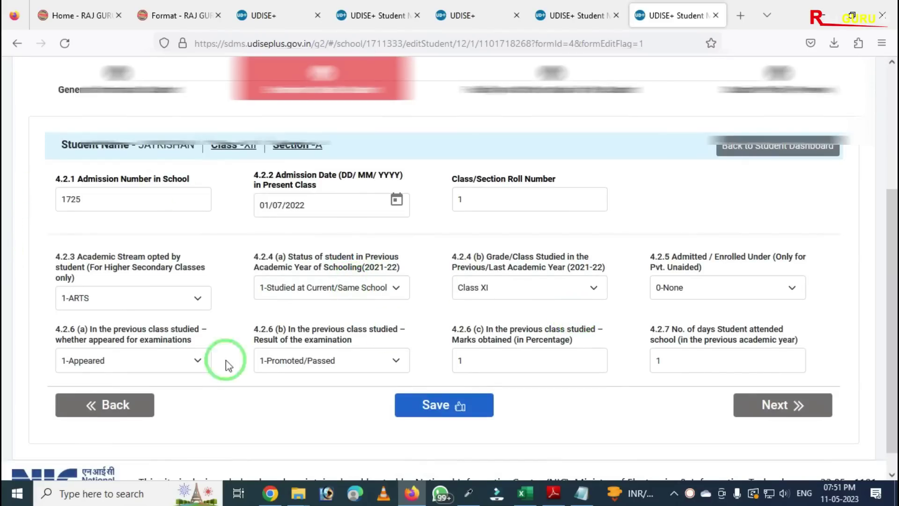
Step: Save the student's Enrolment Details form and continue to the Facility And Other Details form
left_click(438, 410)
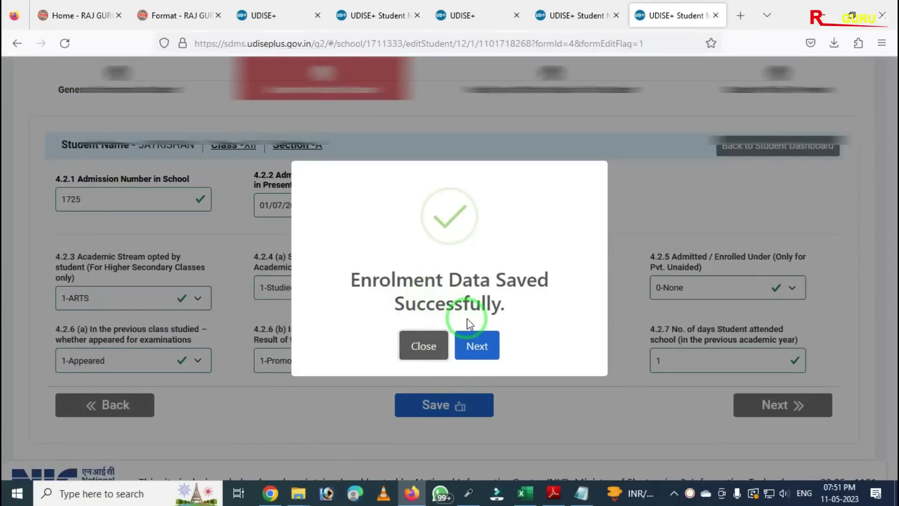
left_click(473, 346)
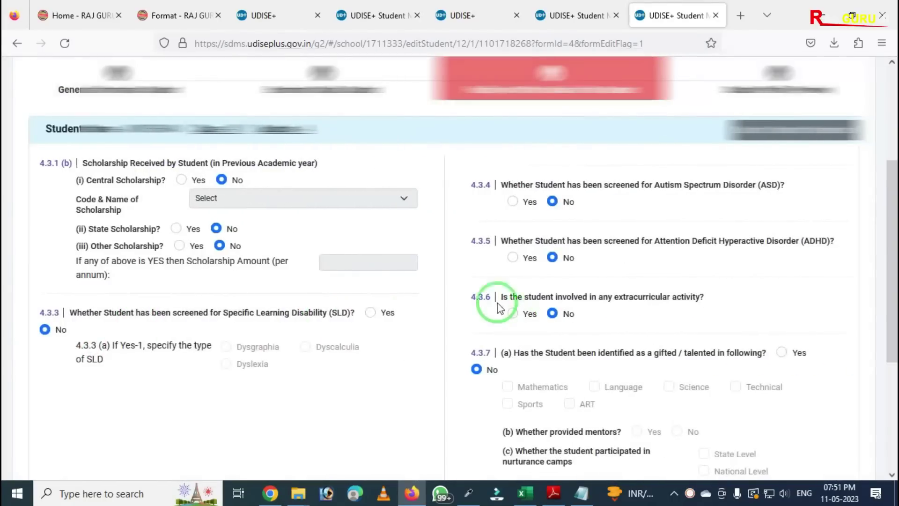
scroll(432, 288, "up", 3)
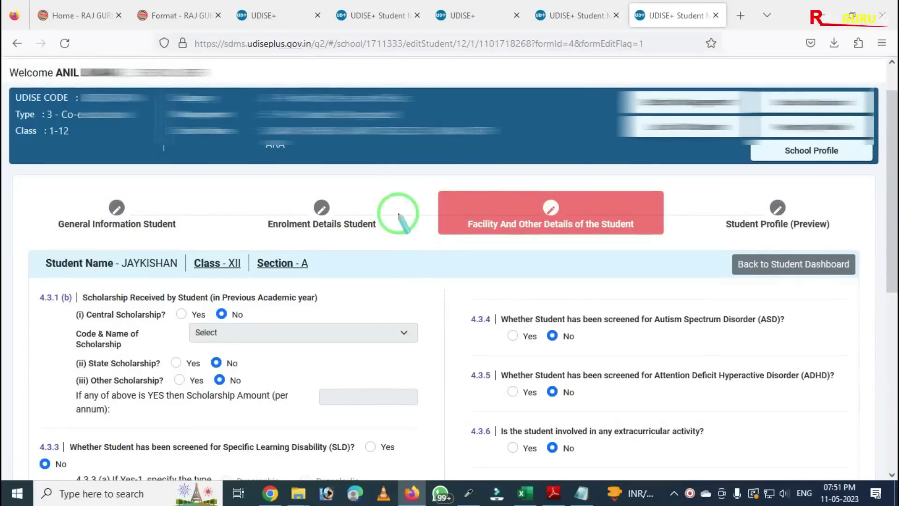
mouse_move(418, 180)
left_mouse_down()
mouse_move(660, 270)
mouse_move(707, 247)
left_mouse_up()
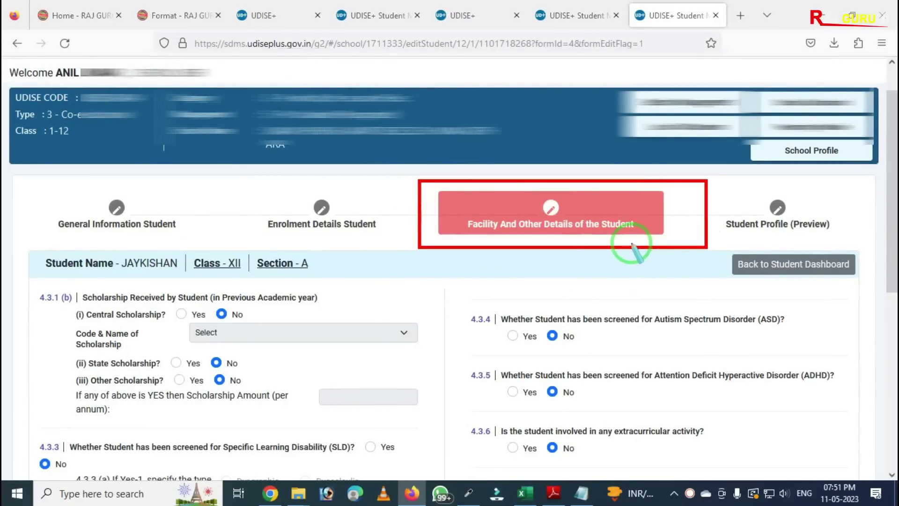
right_click(326, 225)
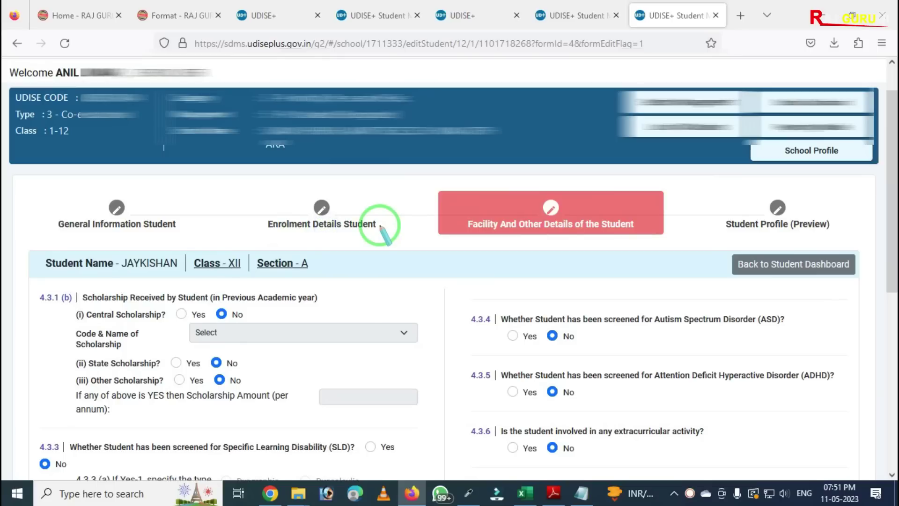
left_click(427, 270)
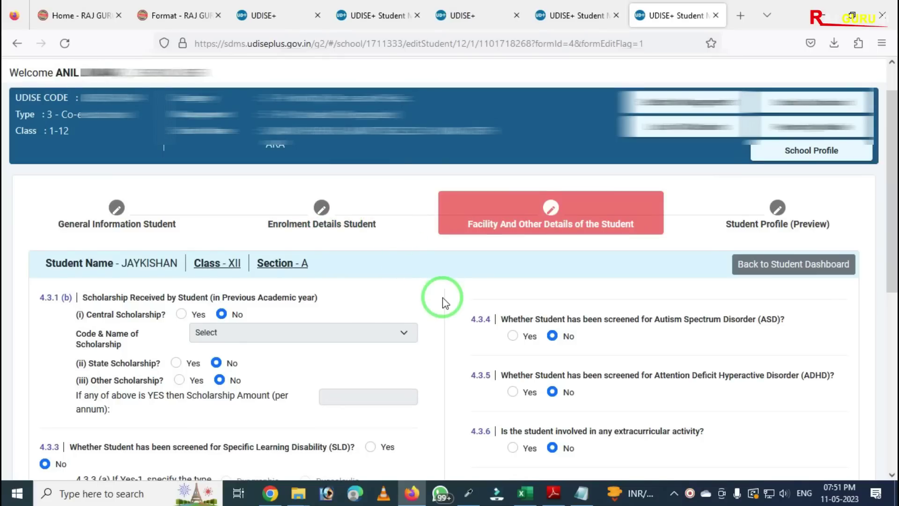
Step: Look through the Facility And Other Details form, save it and proceed to the Student Profile preview
scroll(443, 296, "down", 2)
scroll(443, 296, "down", 5)
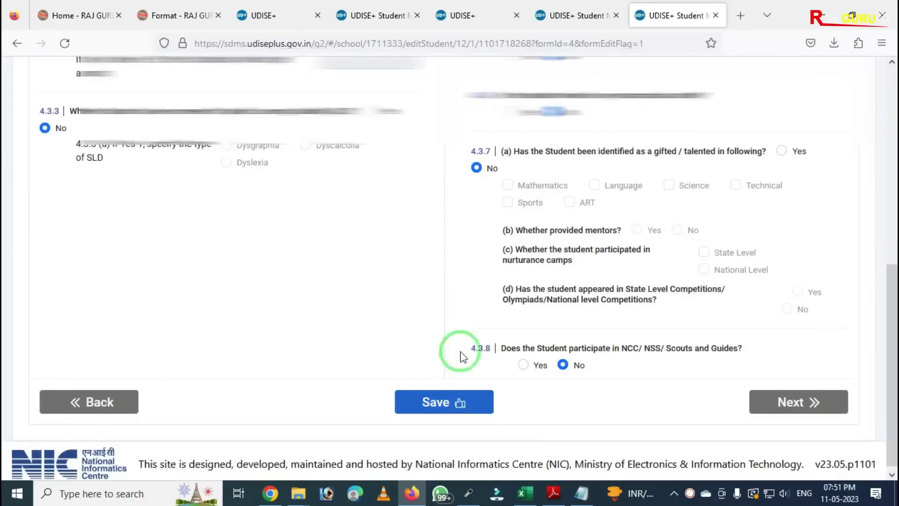
left_click(439, 410)
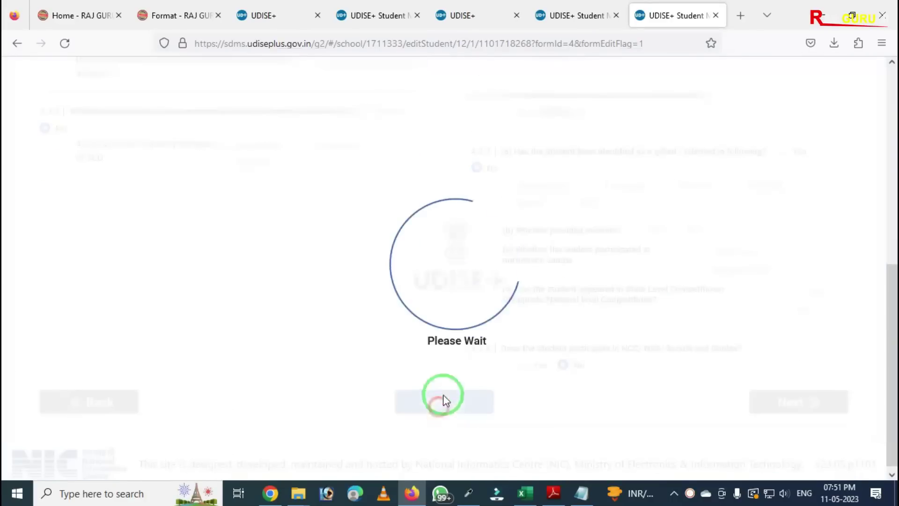
left_click(494, 340)
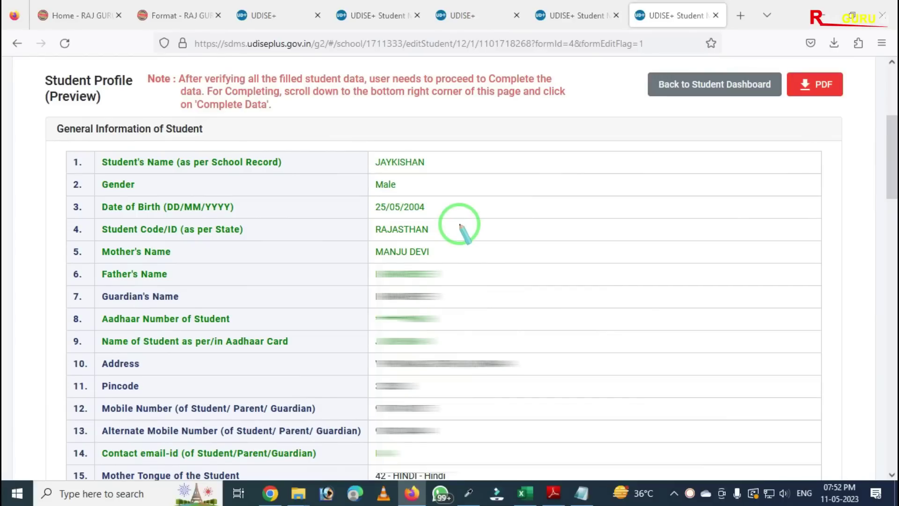
Step: Examine the General Information section of the Student Profile preview, comparing the green and dark field labels and their values
mouse_move(17, 127)
left_mouse_down()
mouse_move(85, 345)
mouse_move(255, 440)
mouse_move(302, 480)
left_mouse_up()
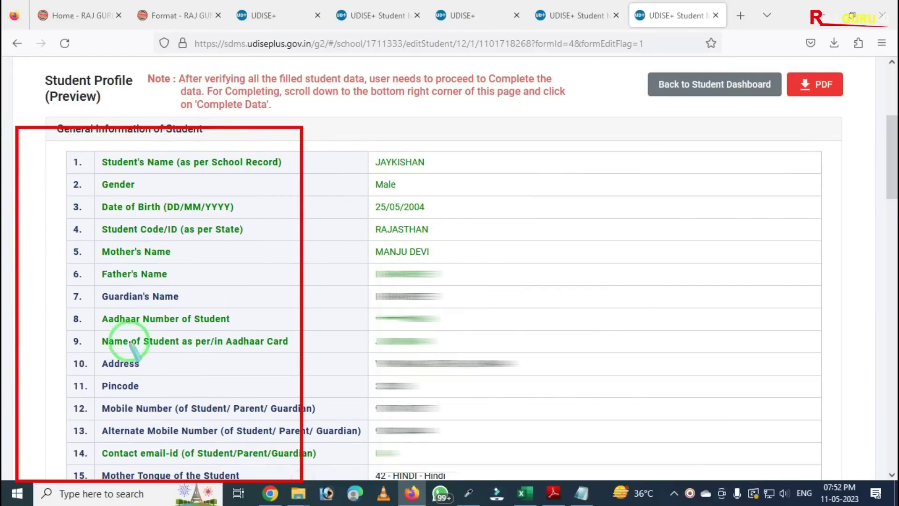
mouse_move(79, 156)
left_mouse_down()
mouse_move(66, 195)
mouse_move(347, 386)
left_mouse_up()
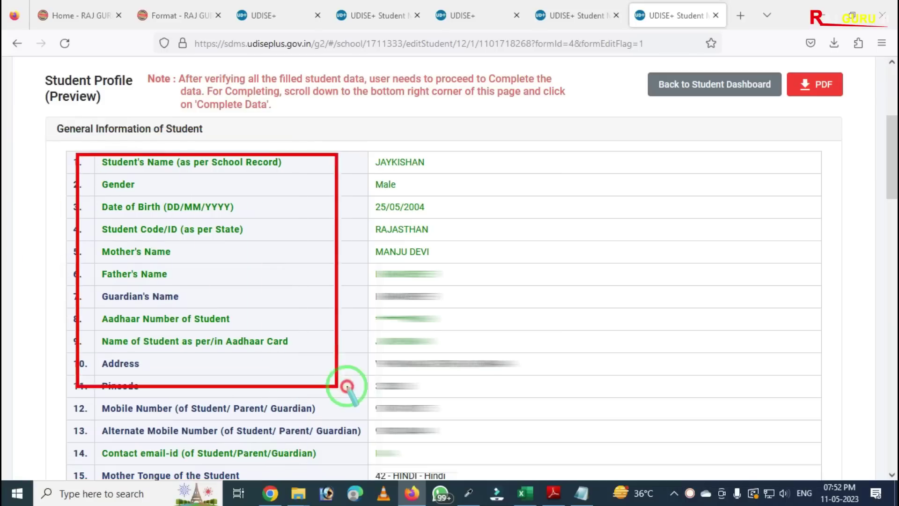
mouse_move(352, 127)
left_mouse_down()
mouse_move(416, 299)
mouse_move(478, 368)
left_mouse_up()
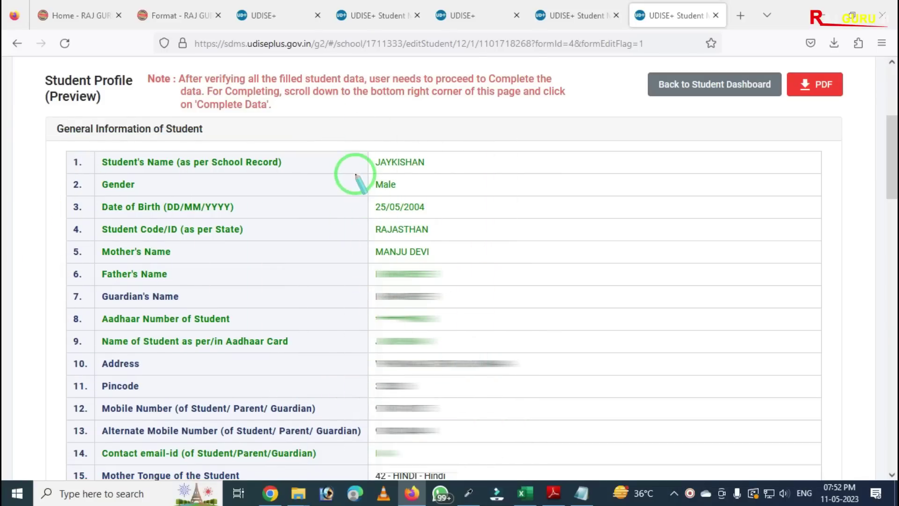
mouse_move(342, 140)
left_mouse_down()
mouse_move(387, 237)
mouse_move(455, 309)
left_mouse_up()
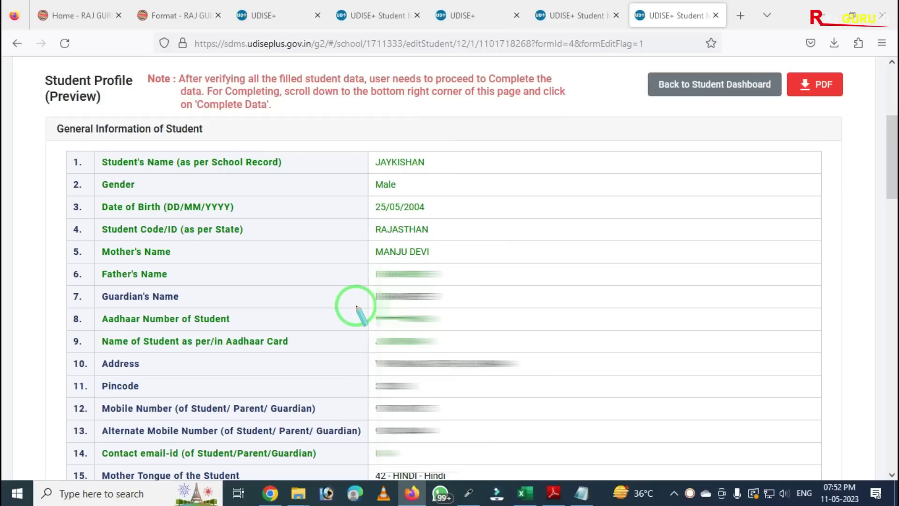
left_click_drag(356, 306, 445, 344)
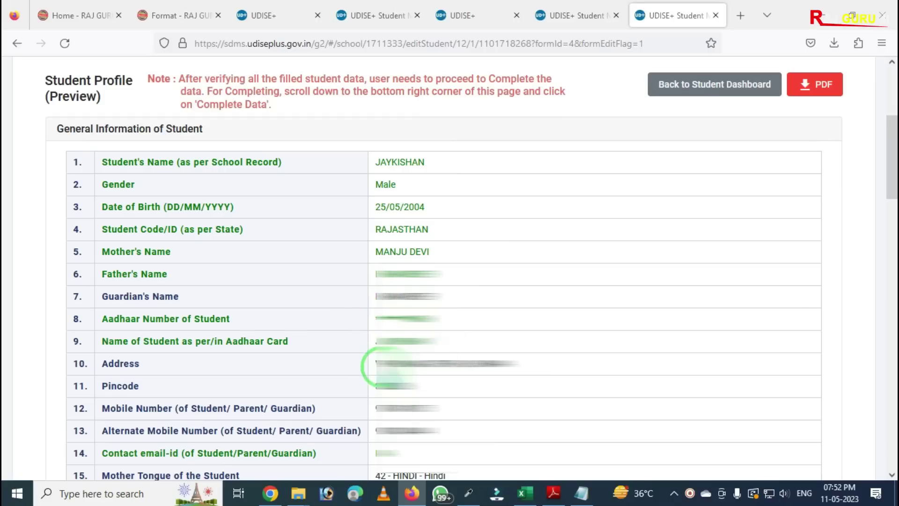
left_click_drag(369, 359, 482, 372)
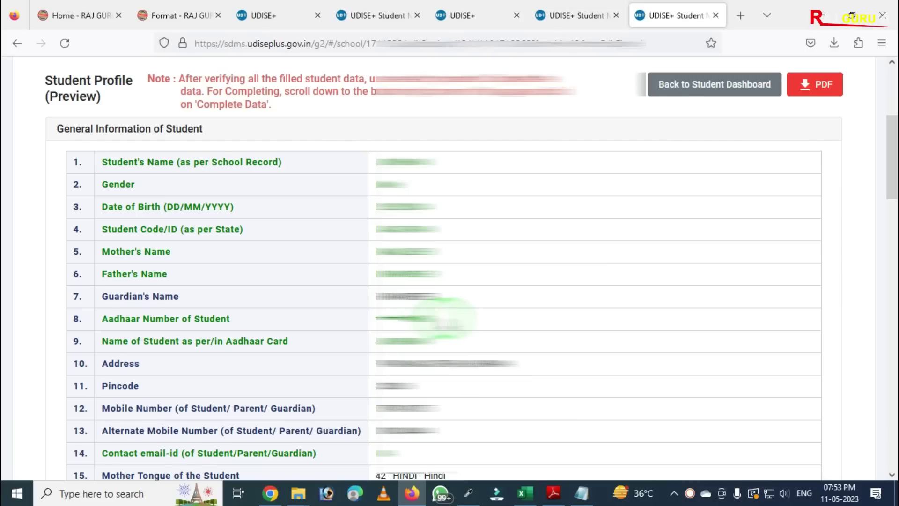
scroll(447, 323, "down", 4)
left_click_drag(335, 282, 471, 422)
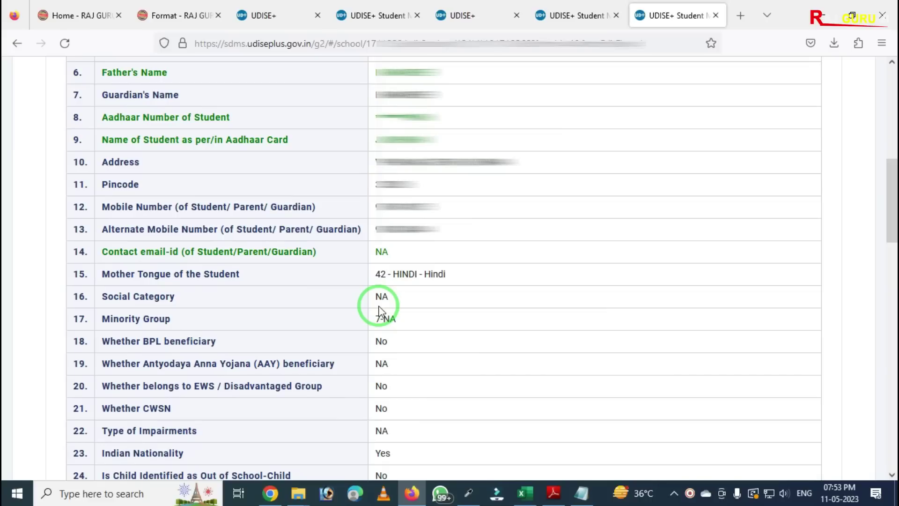
scroll(380, 307, "up", 10)
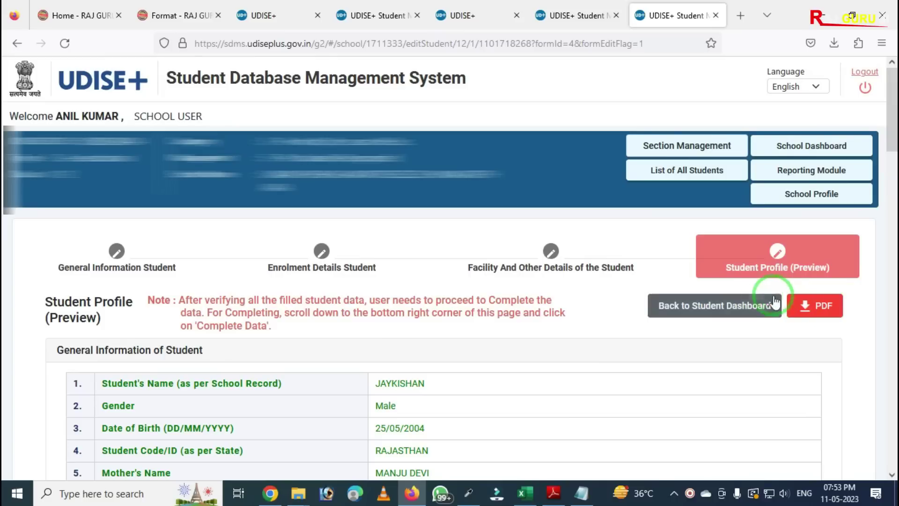
Step: Return to the class XII student list and check the entry and form status of all students
left_click(721, 305)
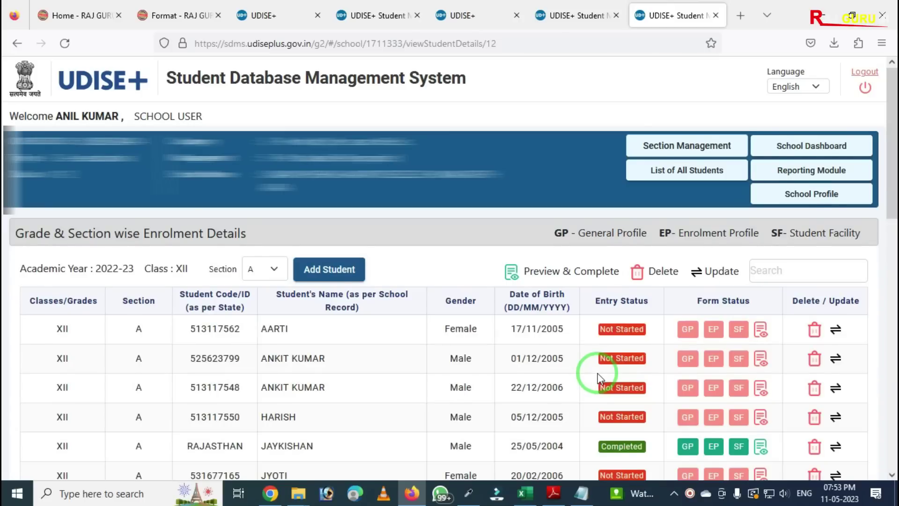
scroll(596, 378, "down", 7)
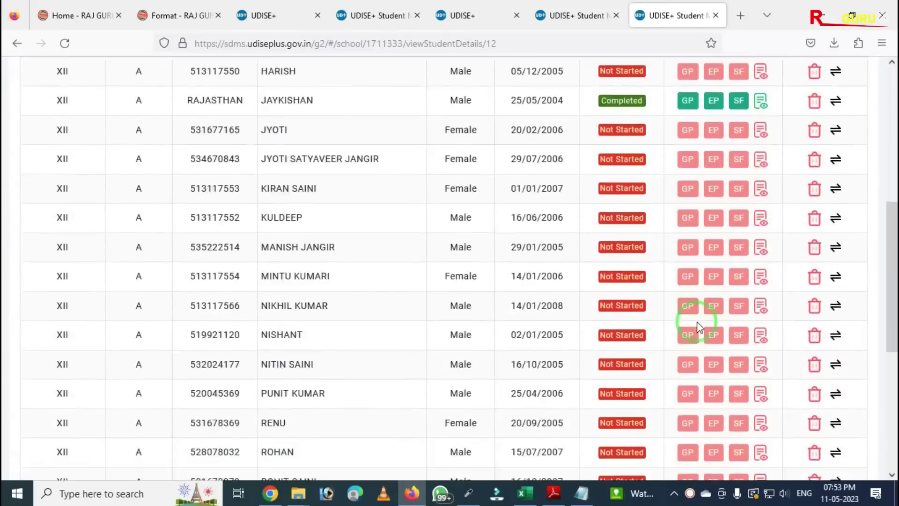
scroll(699, 324, "down", 6)
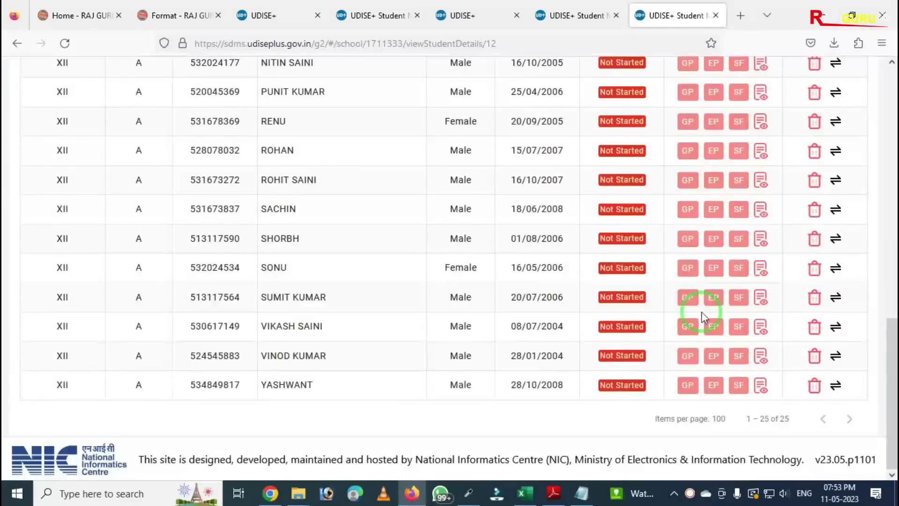
scroll(702, 310, "up", 10)
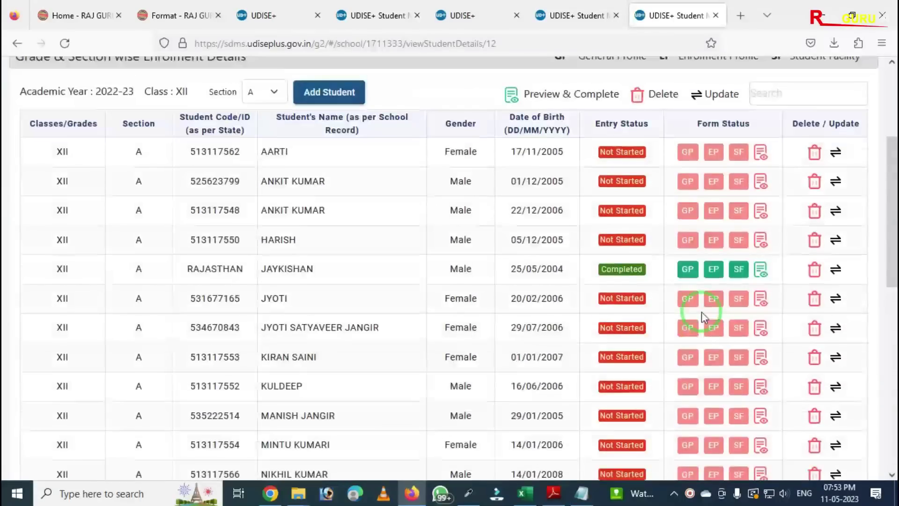
scroll(701, 311, "up", 4)
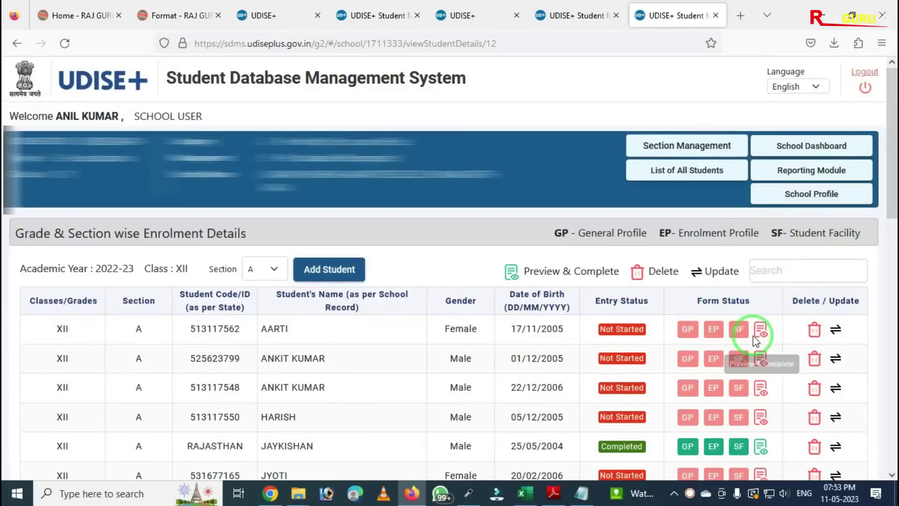
Step: Open the School Dashboard and check the Incomplete Students figures for each class
left_click(801, 159)
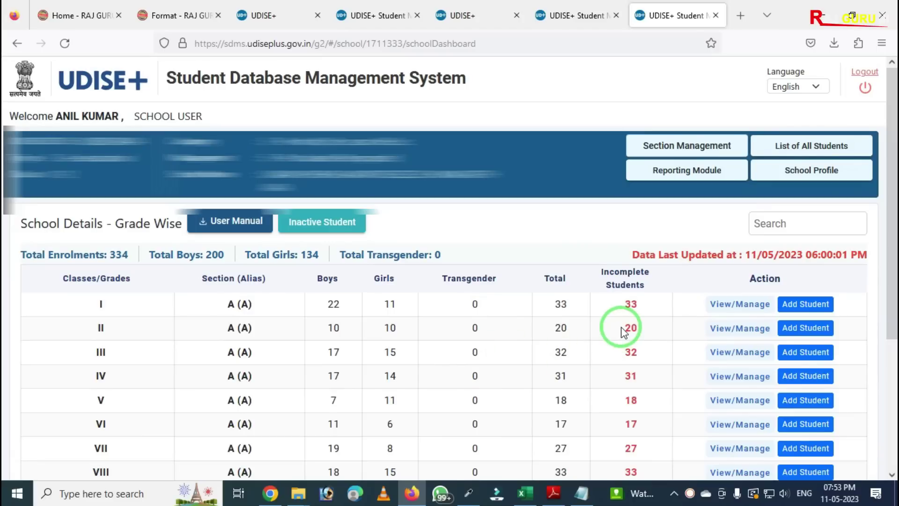
left_click_drag(582, 244, 691, 483)
left_click_drag(597, 277, 668, 424)
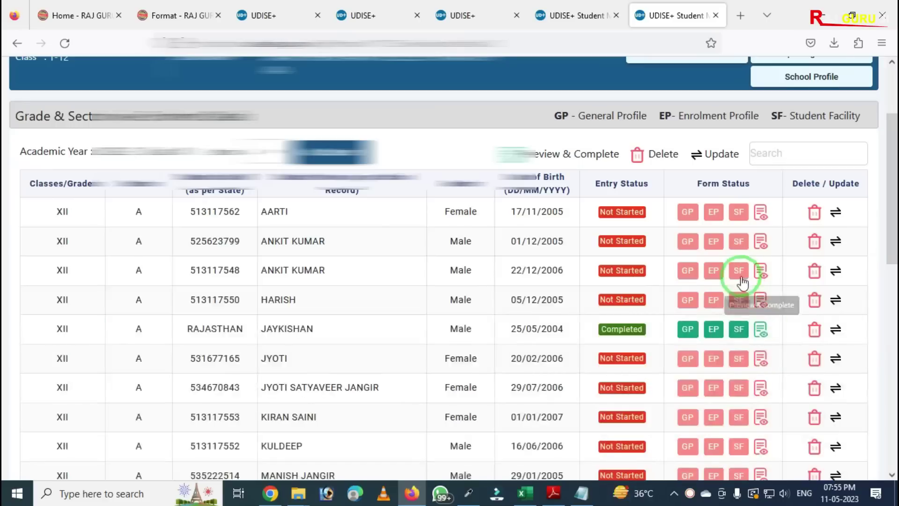
Step: From the class XII student list, return to the School Dashboard and open the list of inactive students
scroll(742, 271, "up", 4)
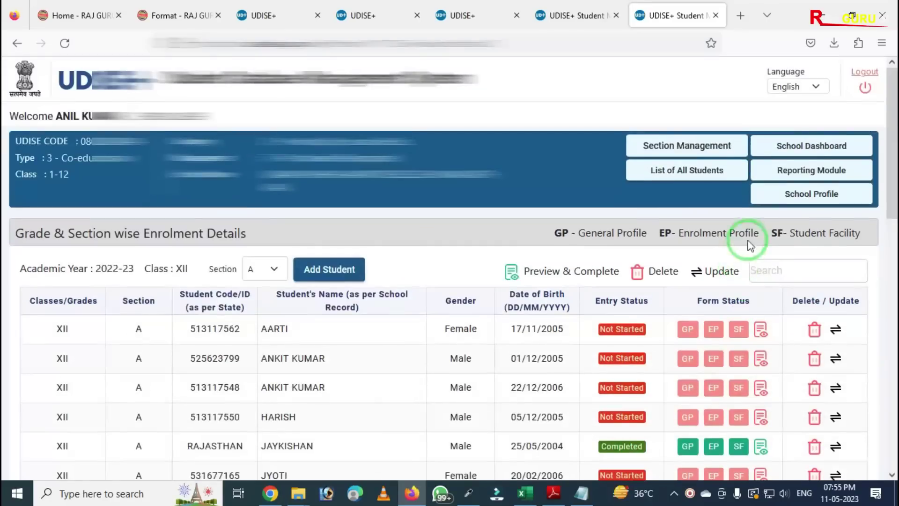
left_click(774, 145)
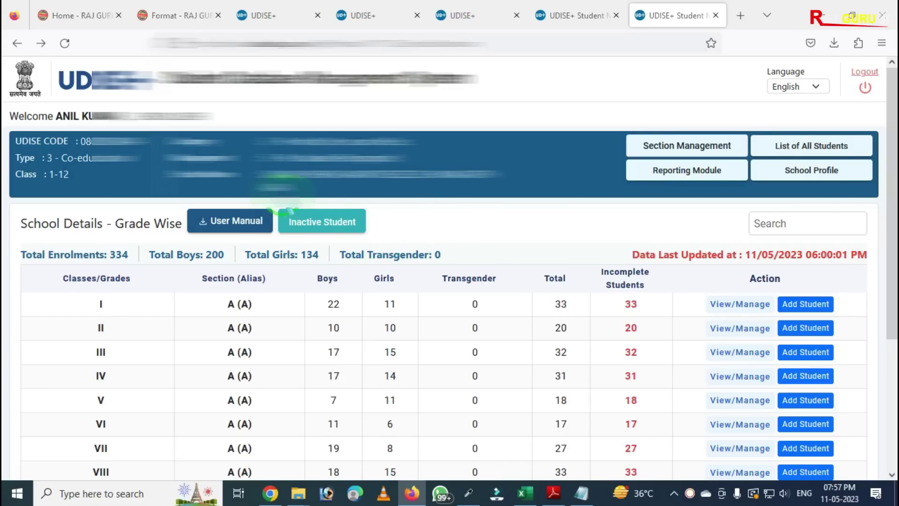
mouse_move(268, 190)
left_mouse_down()
mouse_move(353, 262)
mouse_move(399, 270)
left_mouse_up()
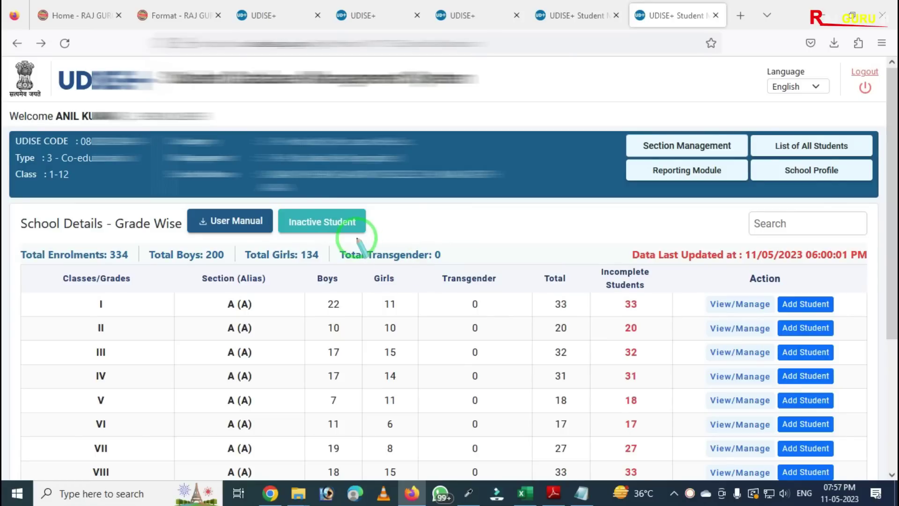
left_click(321, 226)
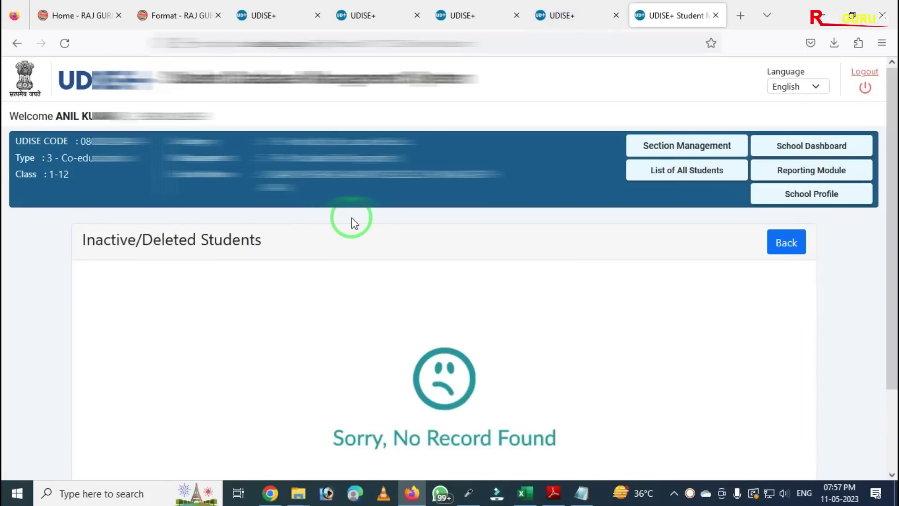
Step: Go back to the School Dashboard and look over the grade-wise table for classes I to XII
left_click(787, 243)
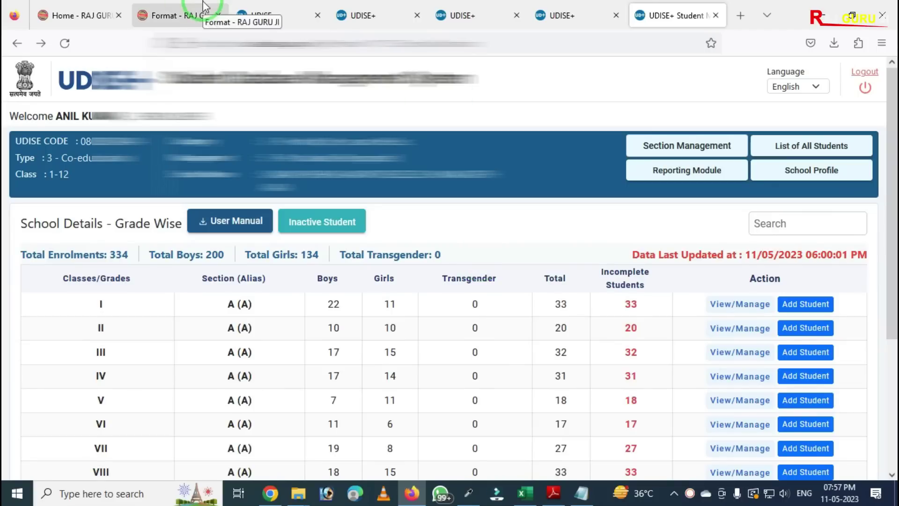
scroll(487, 215, "down", 3)
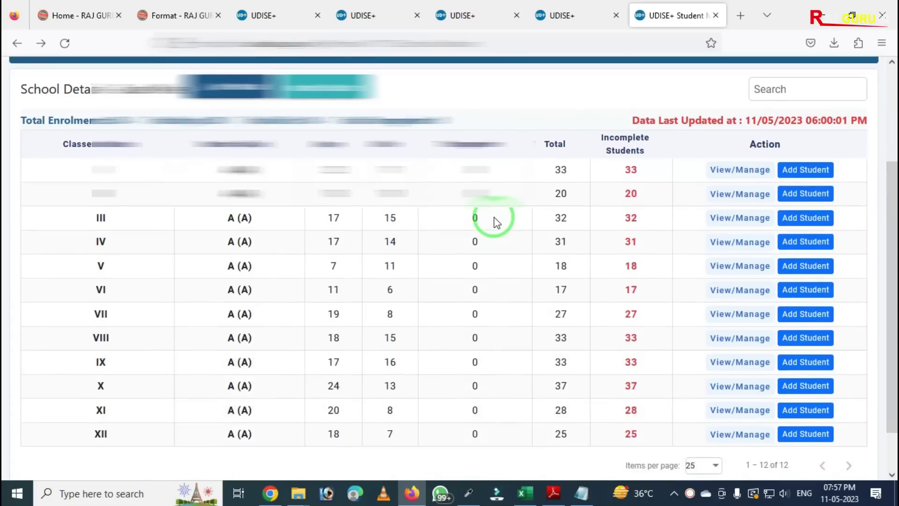
scroll(496, 222, "down", 1)
scroll(496, 223, "up", 4)
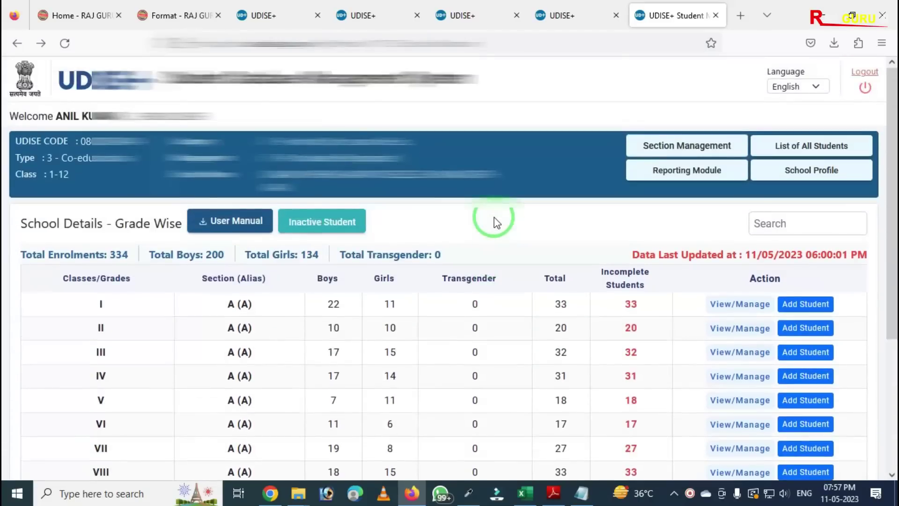